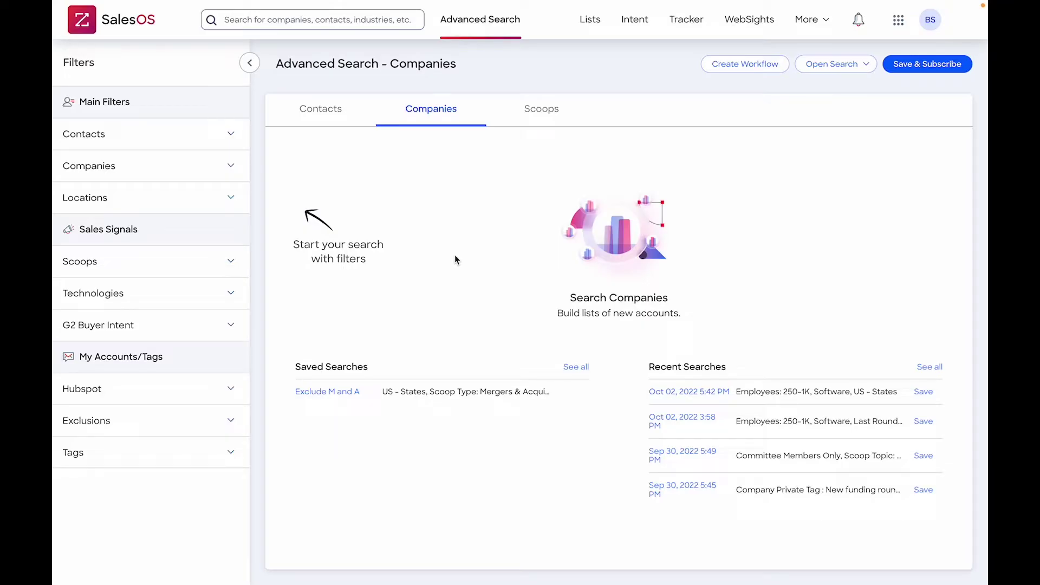
- Filter the company search to the Software industry, giving 305,820 companies
left_click(229, 169)
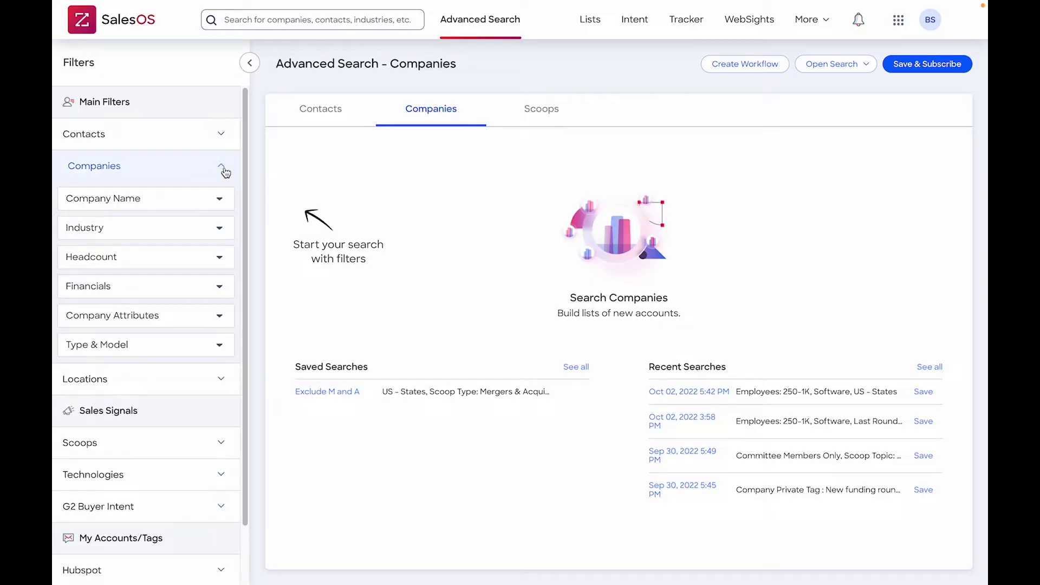
left_click(188, 232)
scroll(139, 320, "down", 4)
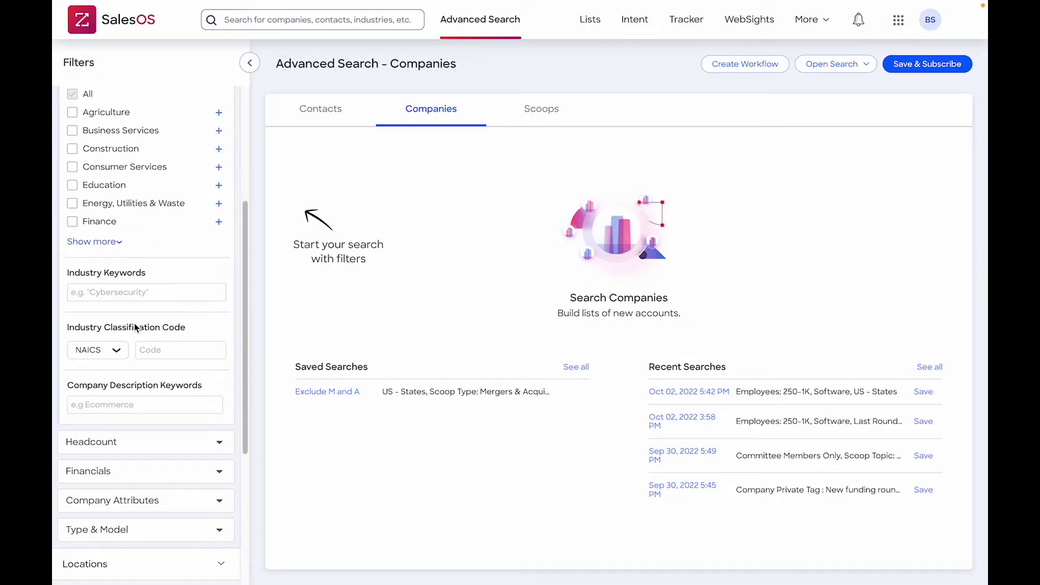
left_click(111, 242)
scroll(128, 300, "down", 2)
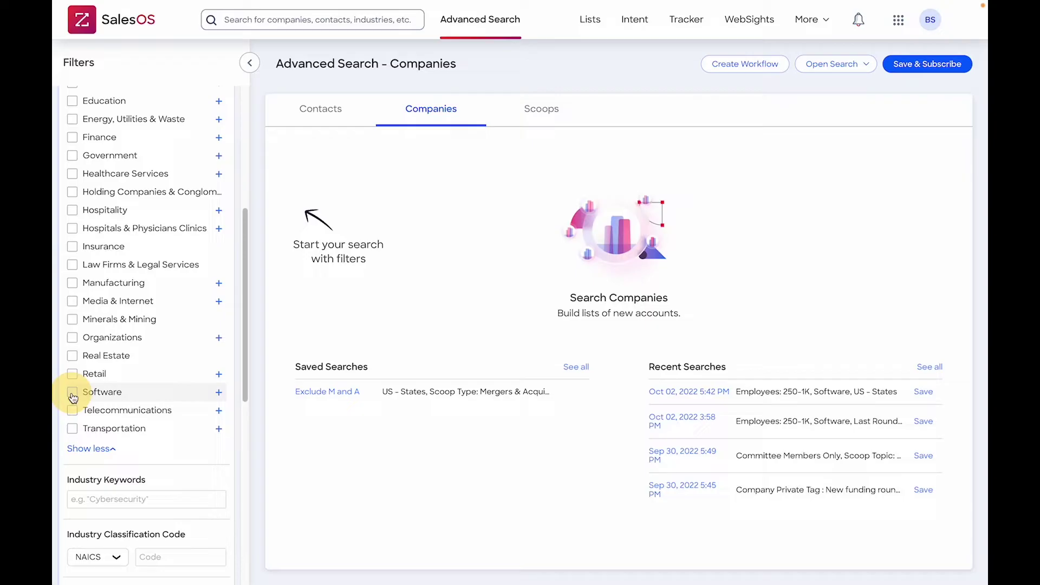
left_click(167, 388)
- Limit the employee count to between 250 and 1K
scroll(167, 381, "up", 5)
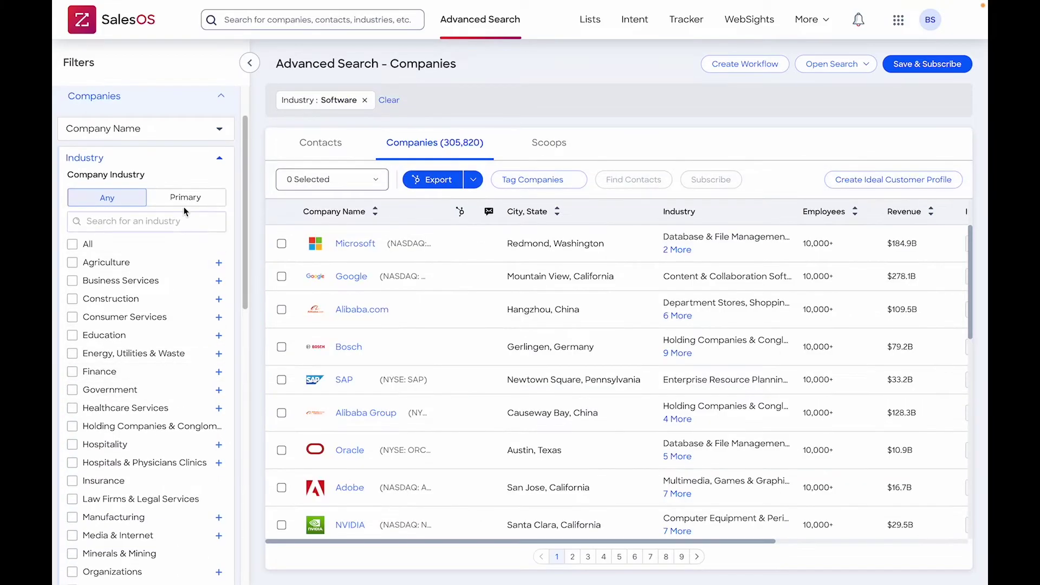
left_click(204, 165)
left_click(174, 188)
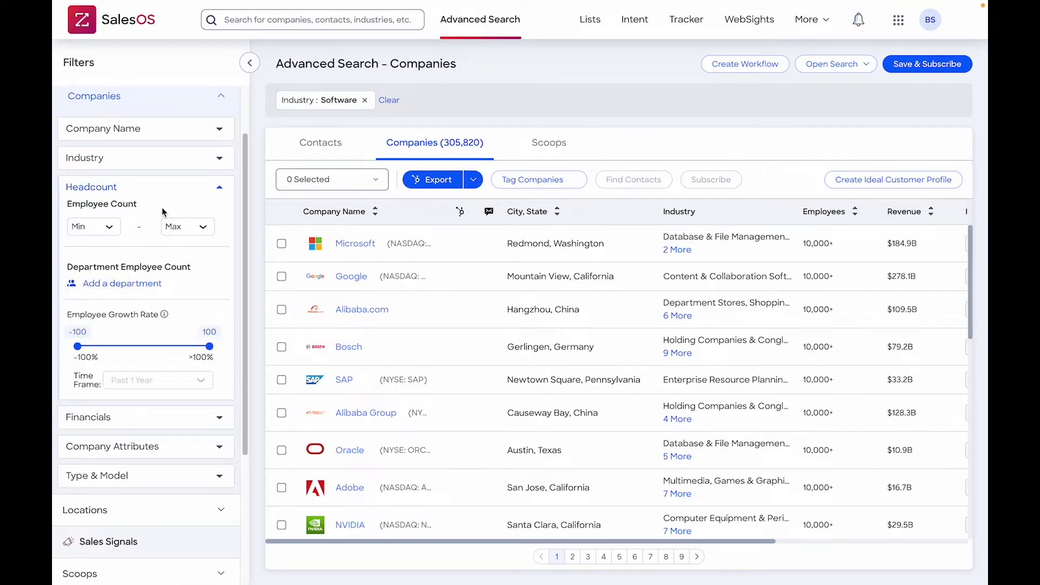
left_click(107, 229)
scroll(95, 282, "down", 3)
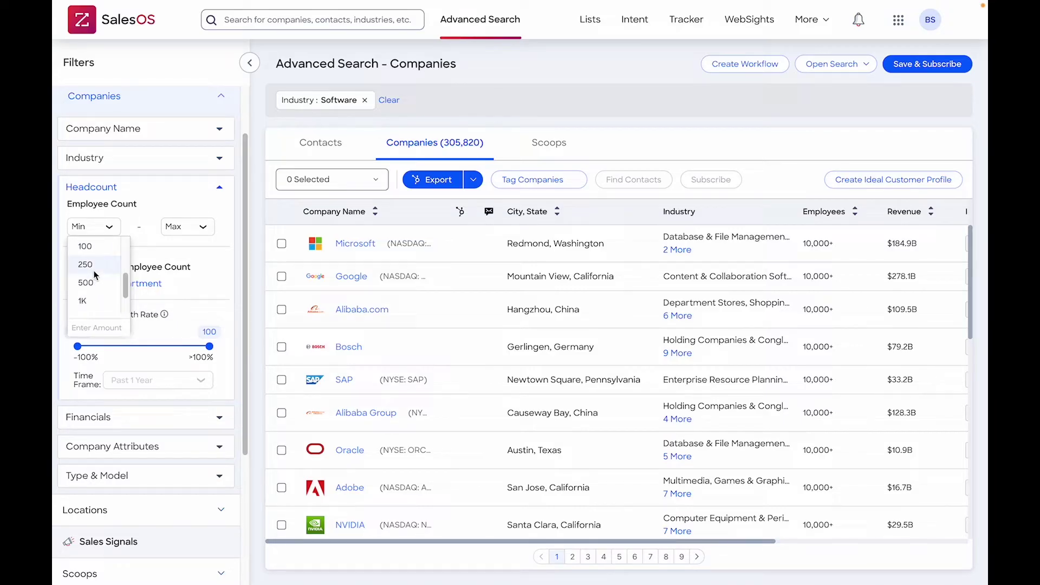
left_click(95, 275)
left_click(184, 229)
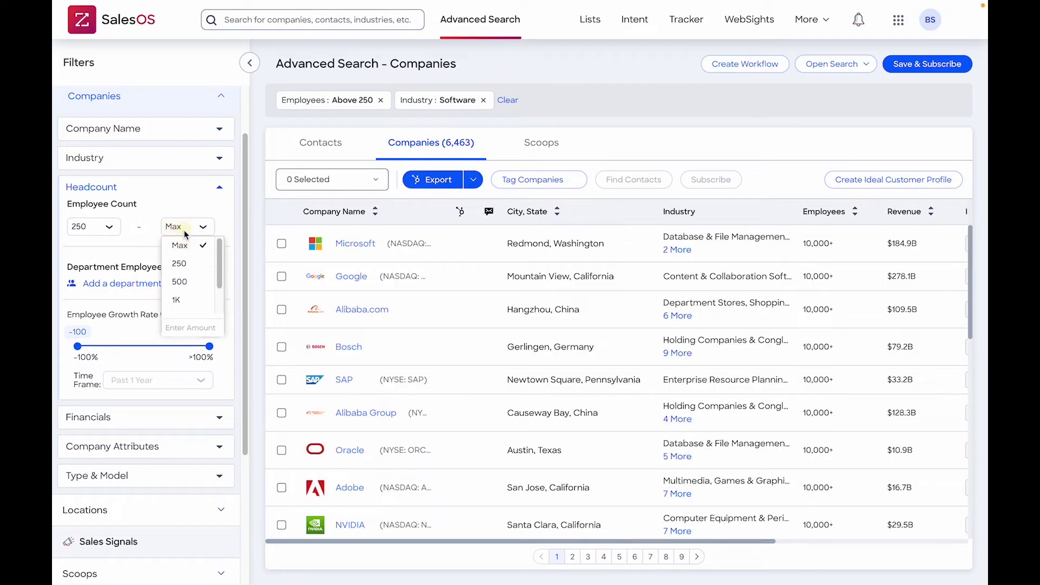
left_click(179, 300)
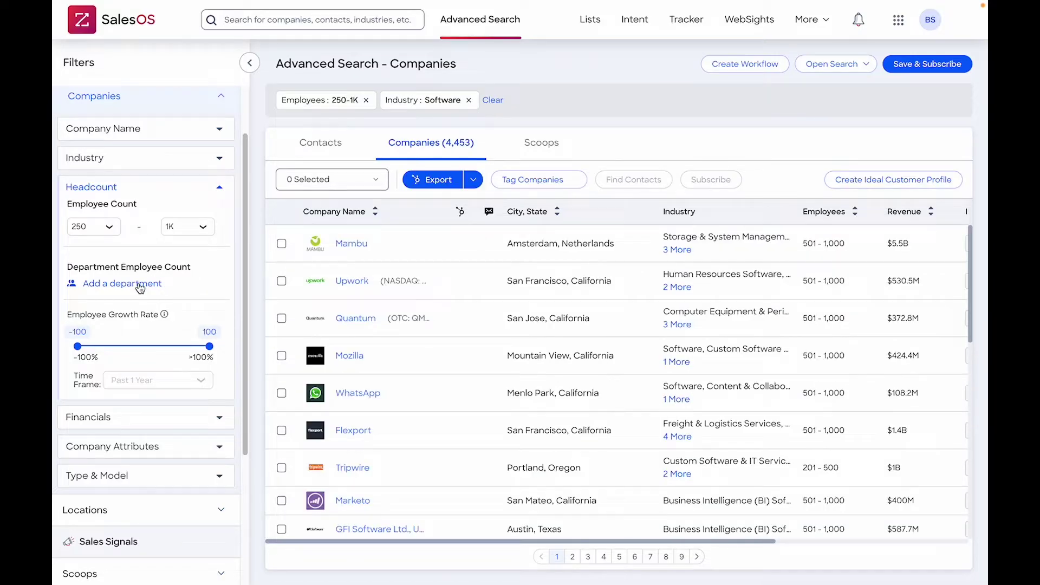
- Require a Sales department minimum of 25 employees, leaving 1,594 companies
left_click(140, 286)
left_click(489, 250)
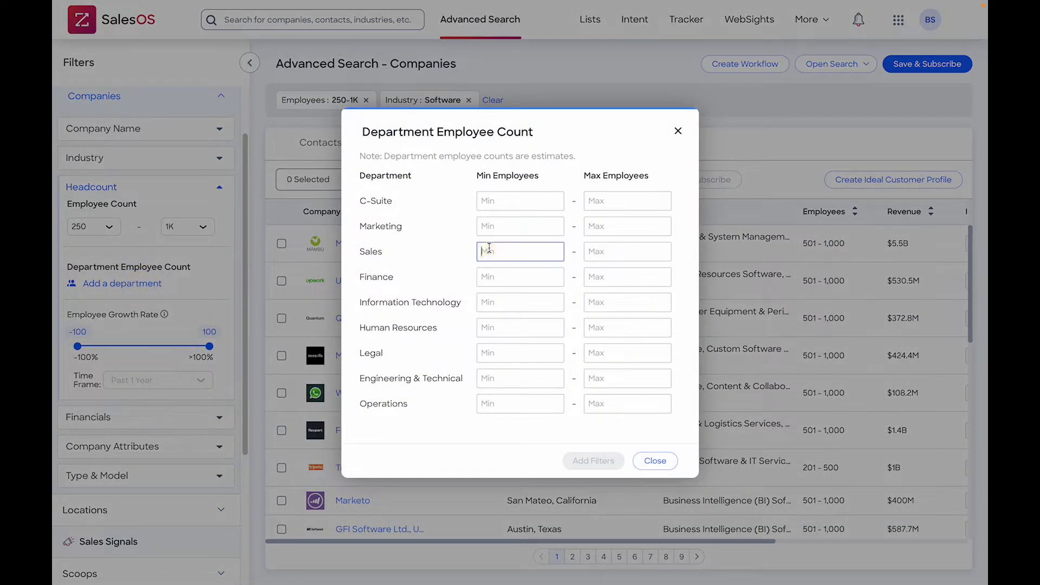
type("25")
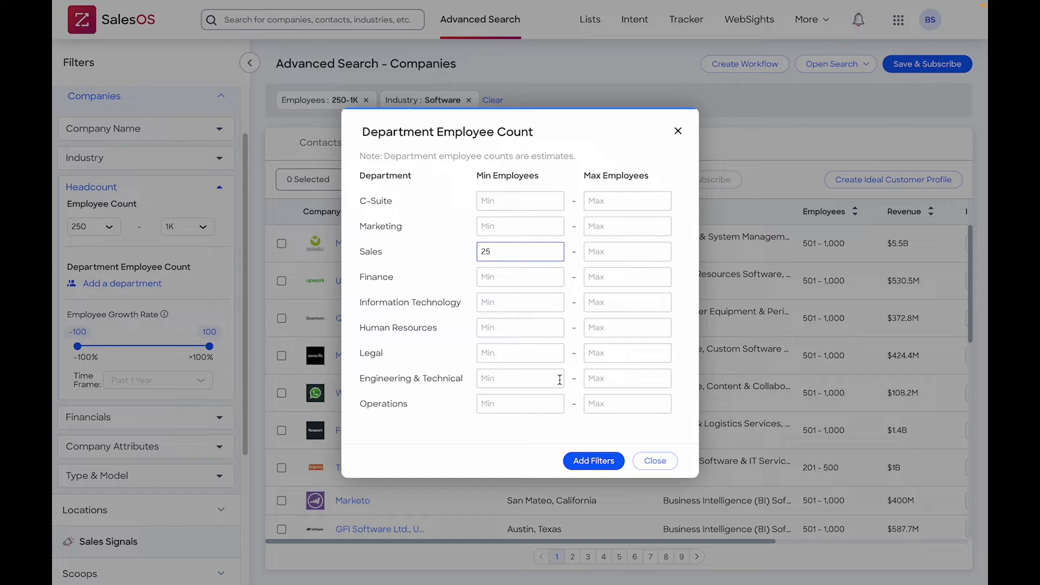
left_click(594, 461)
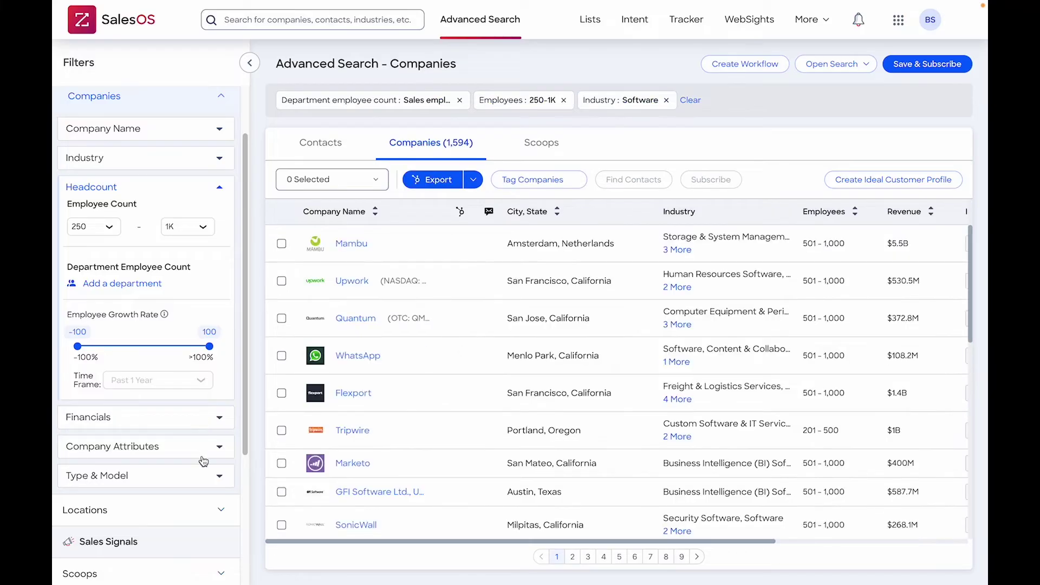
- Restrict the Software companies to US states, cutting results to 988
scroll(182, 177, "down", 1)
left_click(182, 172)
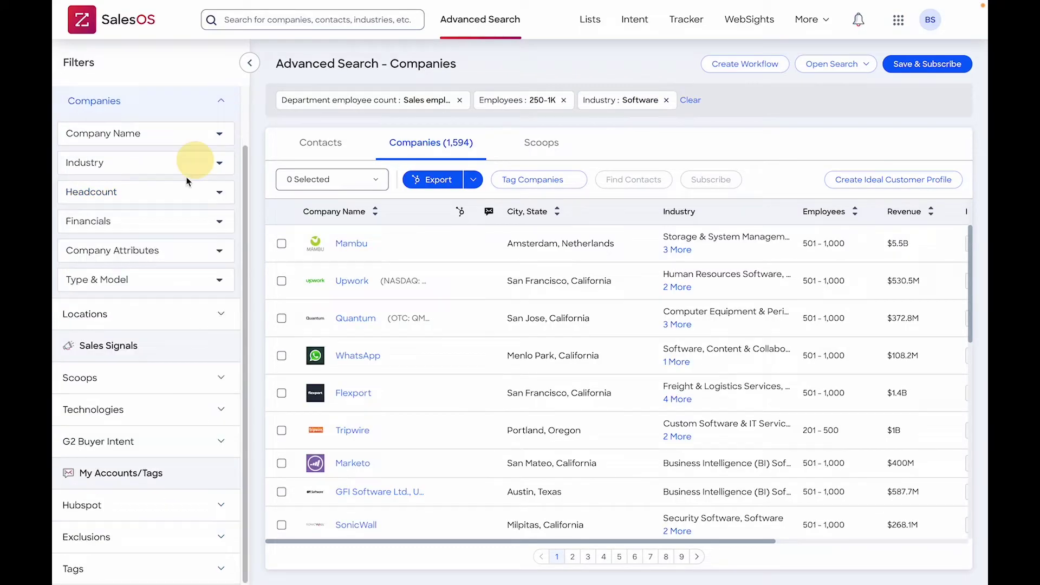
left_click(220, 315)
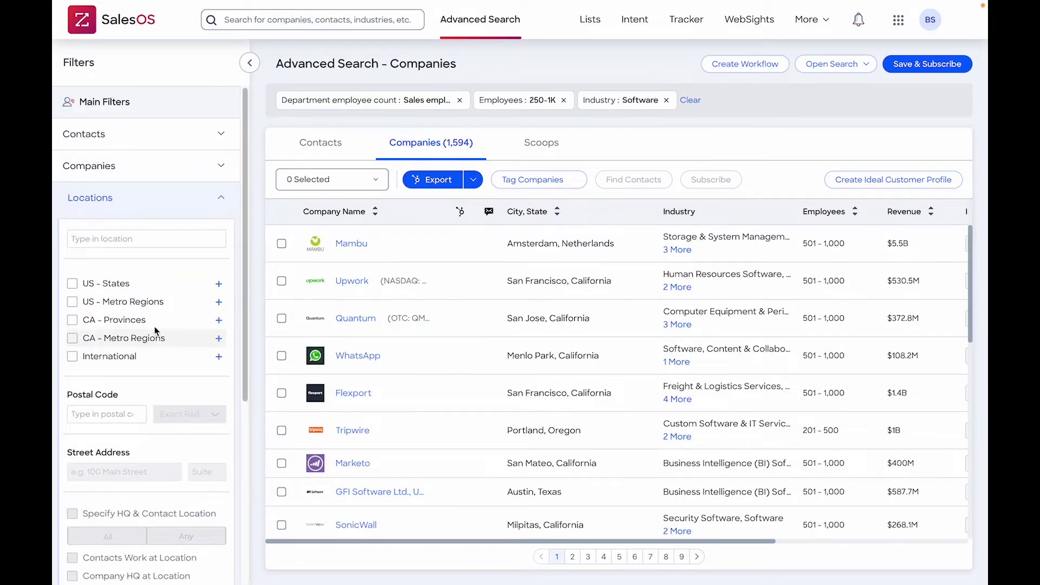
left_click(72, 284)
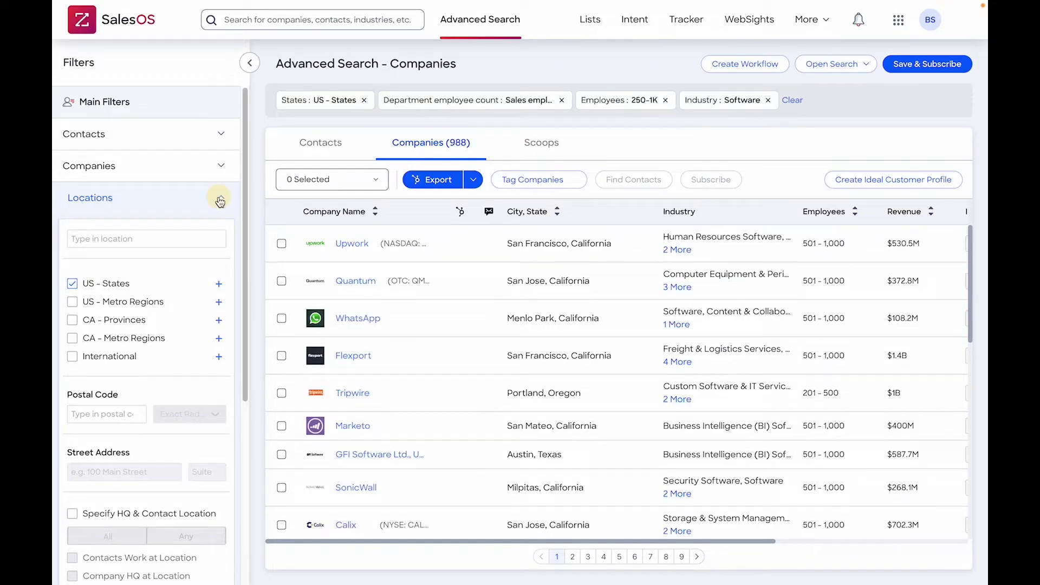
left_click(219, 198)
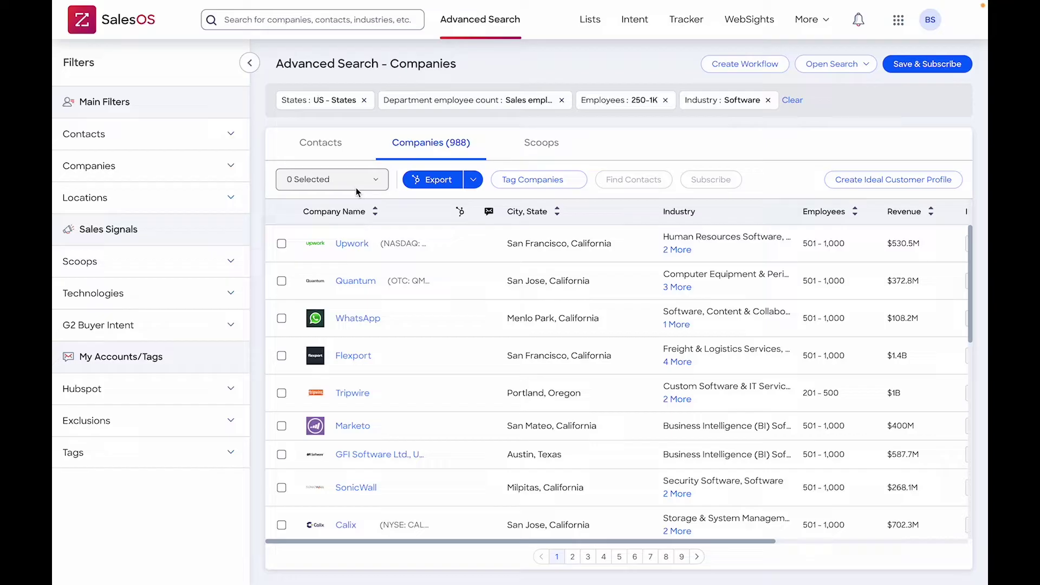
- Save the search as 'Entire TAM' with Daily alerts and dismiss the Workflows popup
left_click(924, 66)
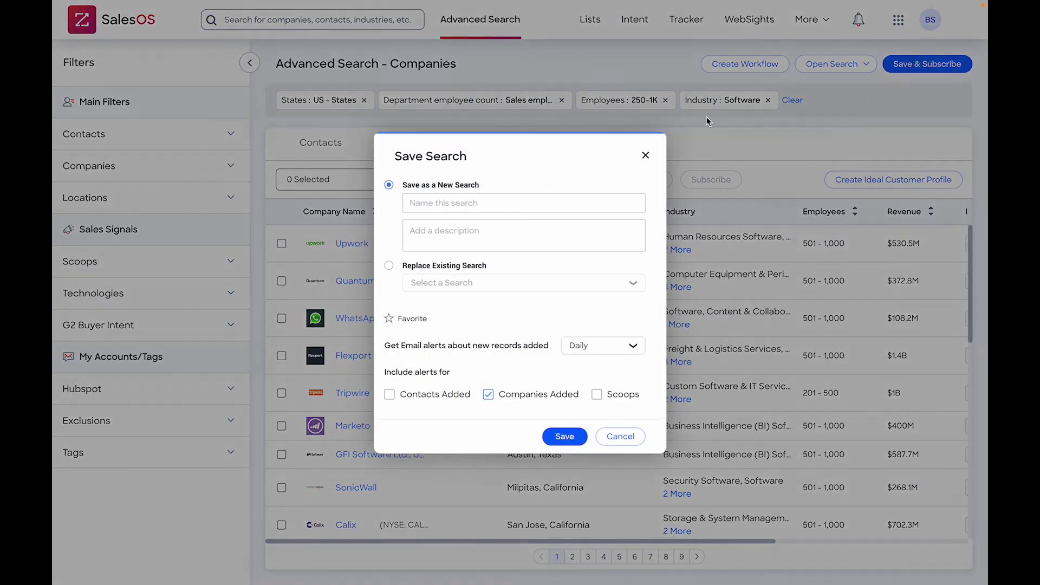
left_click(541, 203)
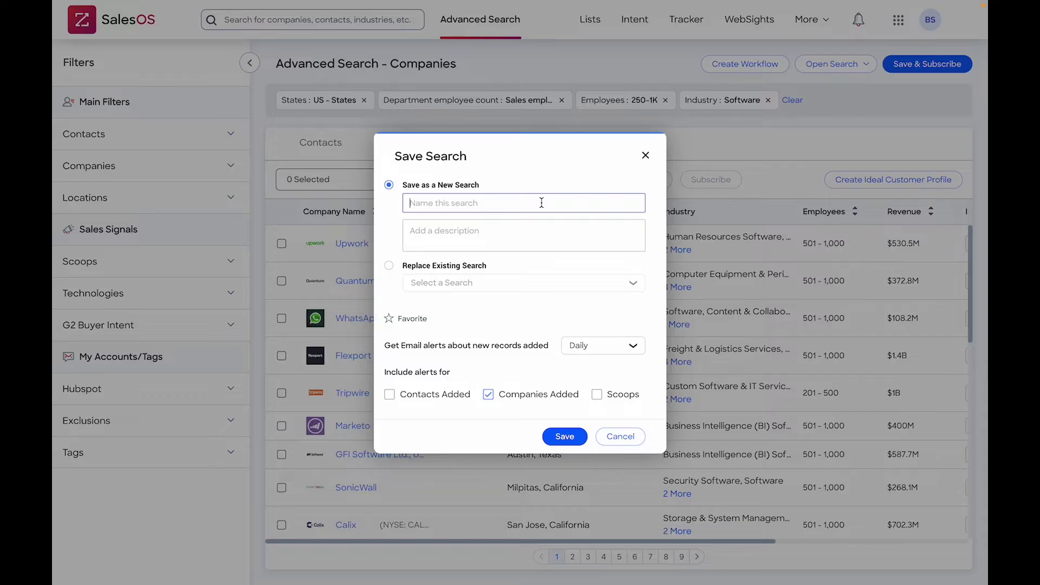
type("Entire TAM")
left_click(631, 344)
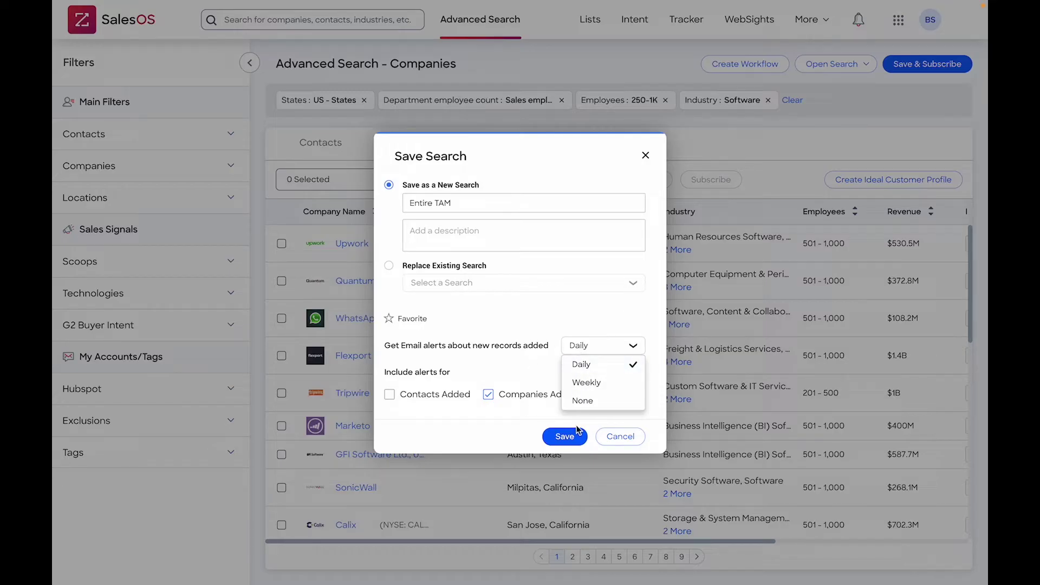
left_click(534, 365)
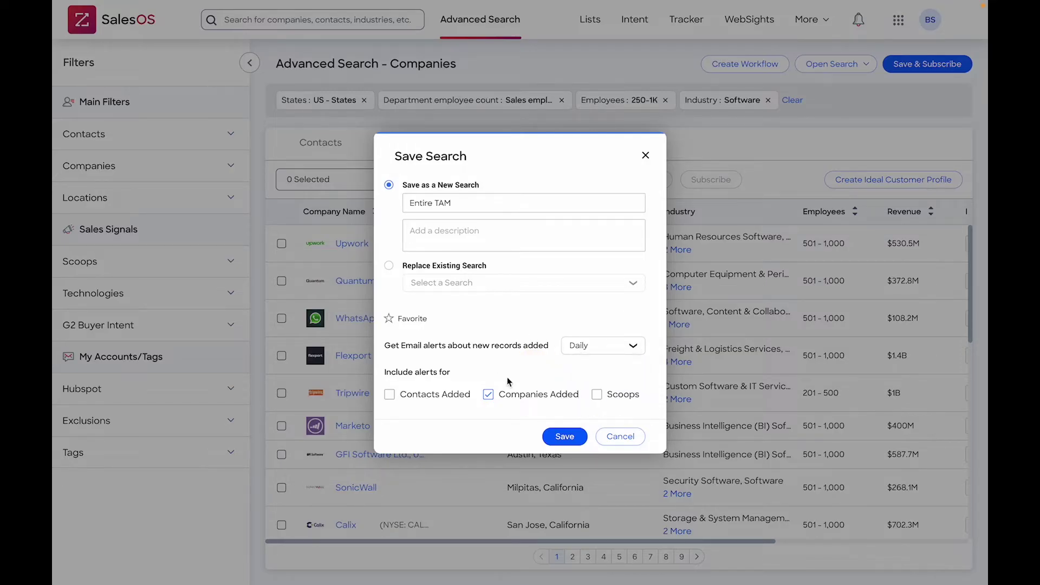
left_click(561, 433)
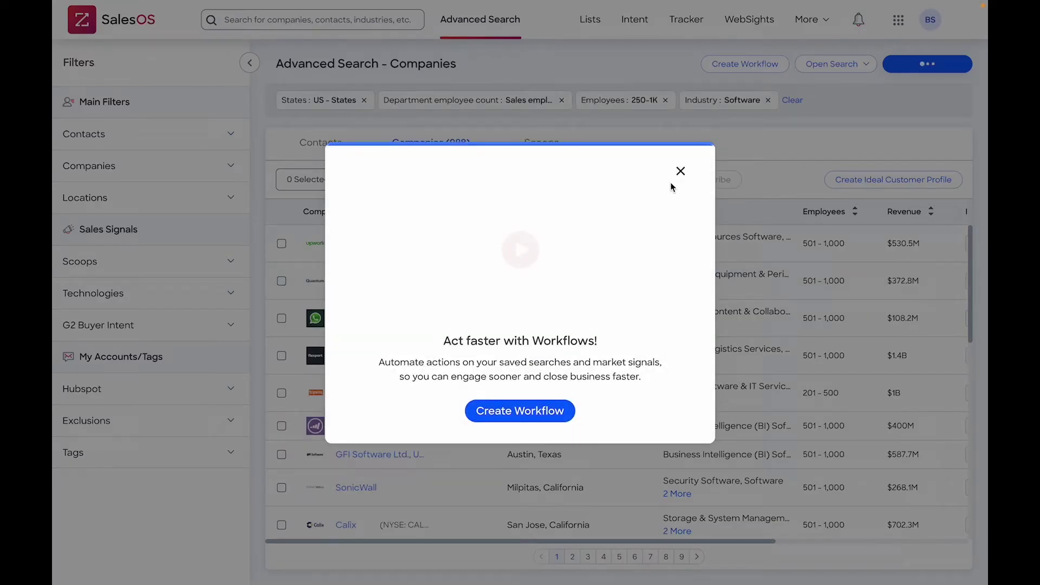
left_click(680, 171)
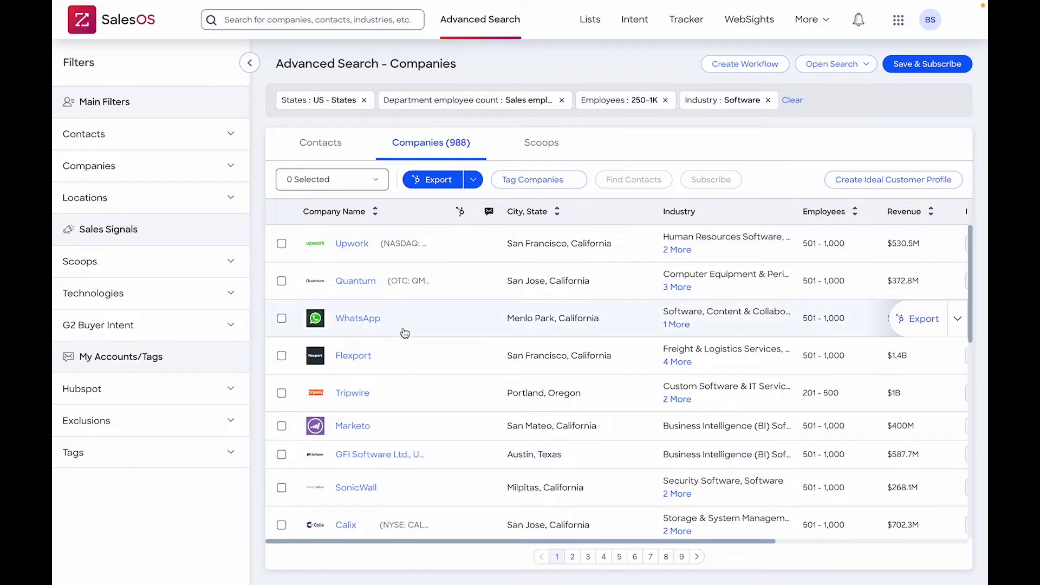
- Select all 25 companies on the page and expand the Exclusions filters
left_click(303, 182)
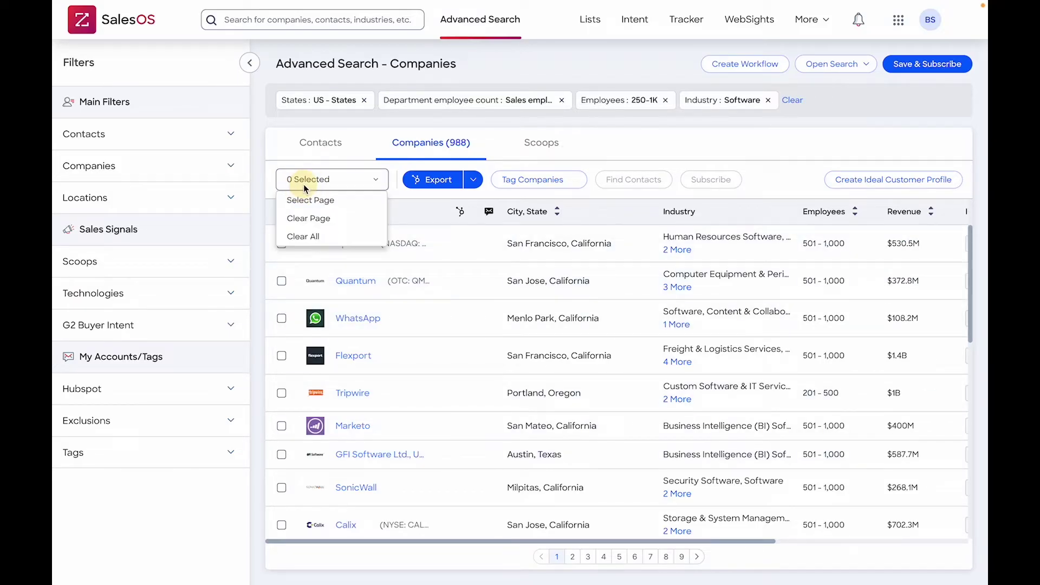
left_click(306, 200)
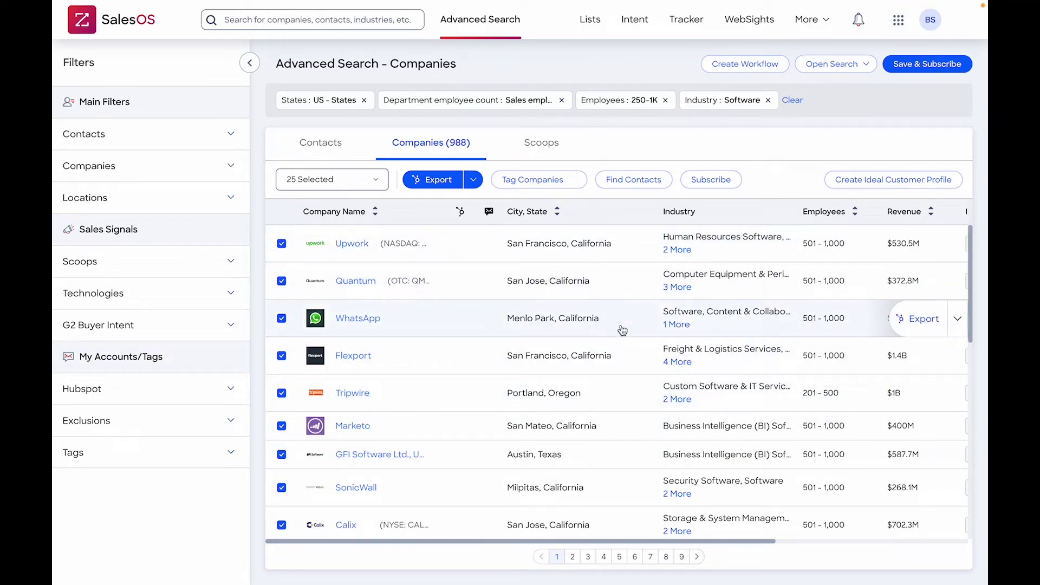
left_click(231, 422)
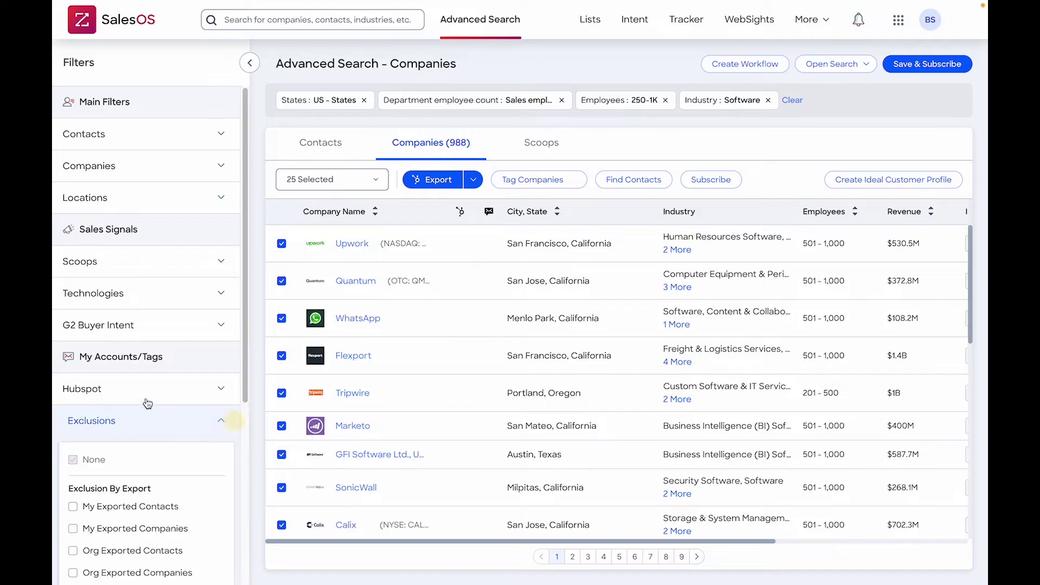
scroll(218, 467, "down", 3)
scroll(171, 499, "down", 1)
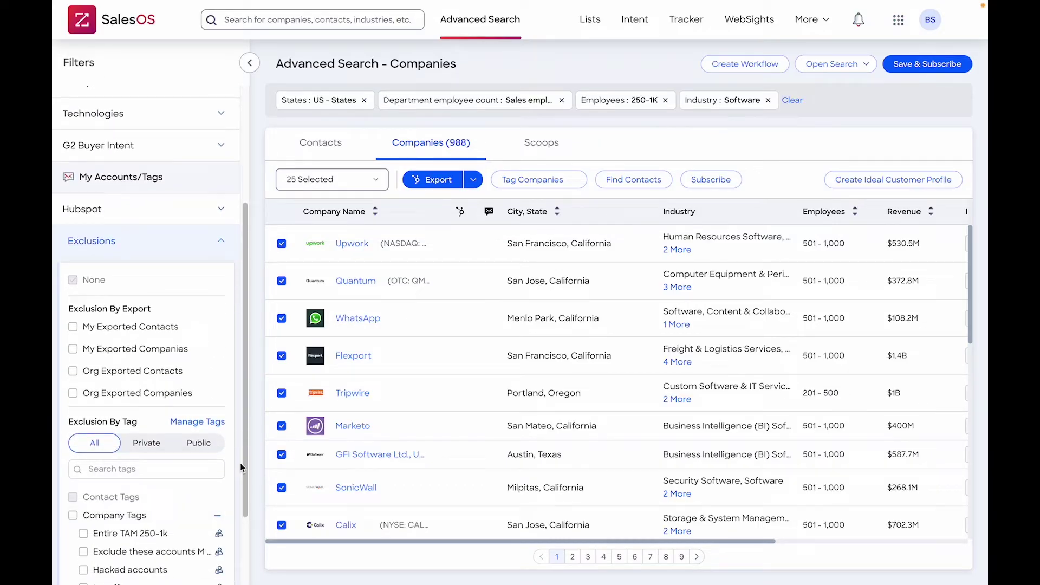
scroll(140, 468, "down", 2)
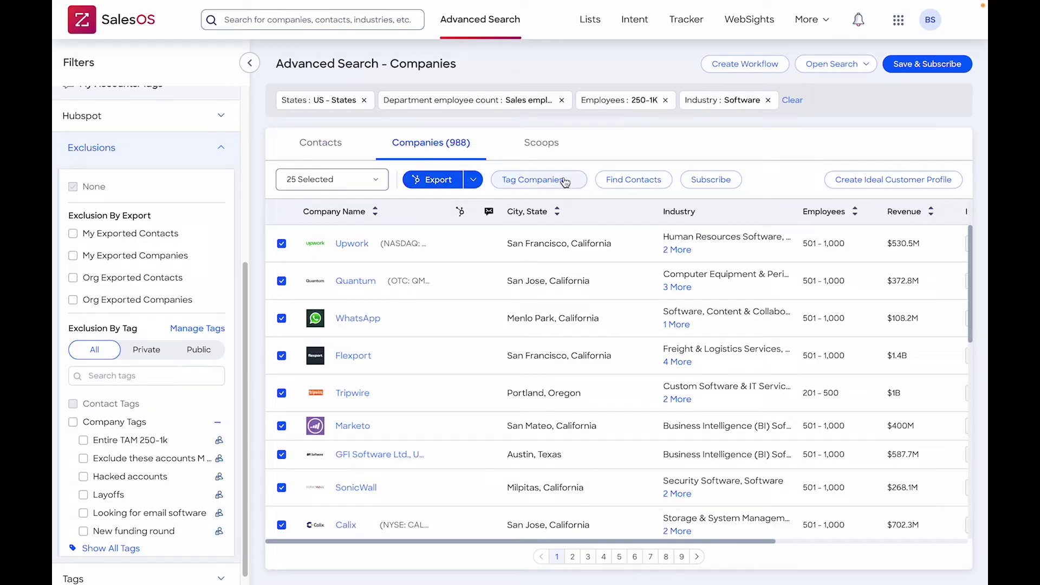
- Tag the 25 selected companies with 'Entire TAM 250-1k'
left_click(564, 182)
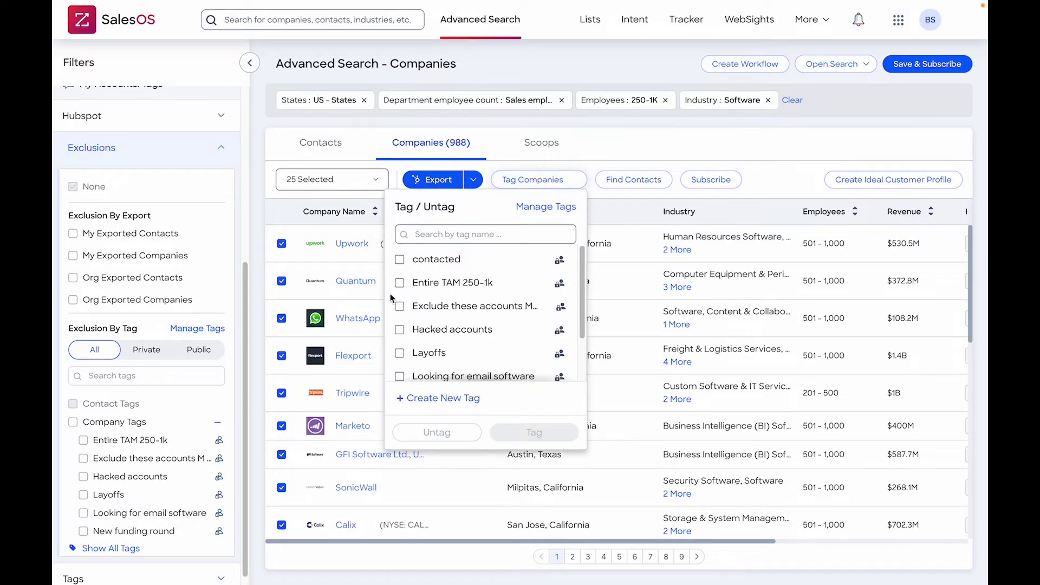
left_click(406, 283)
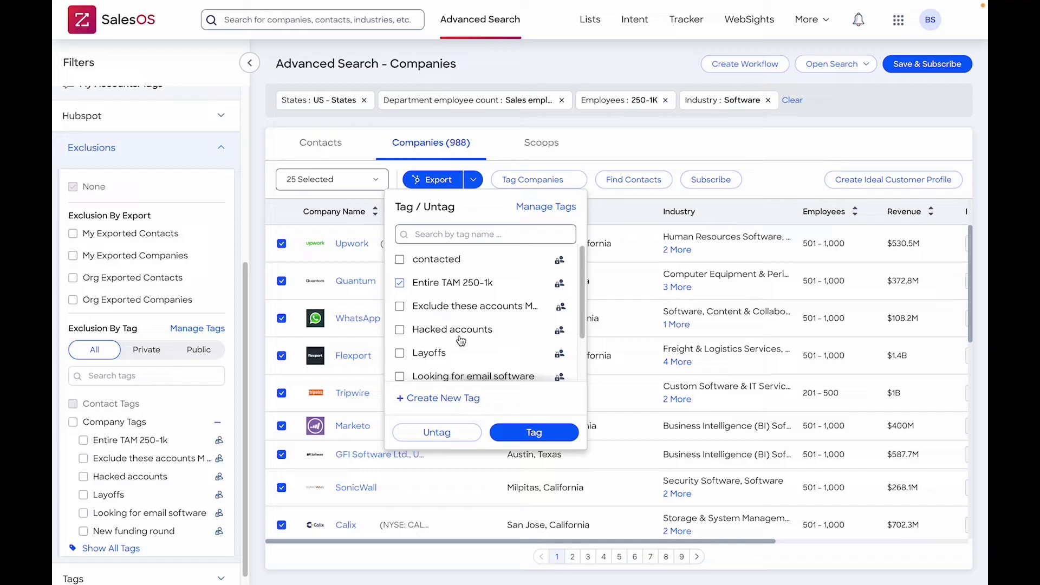
scroll(474, 253, "down", 1)
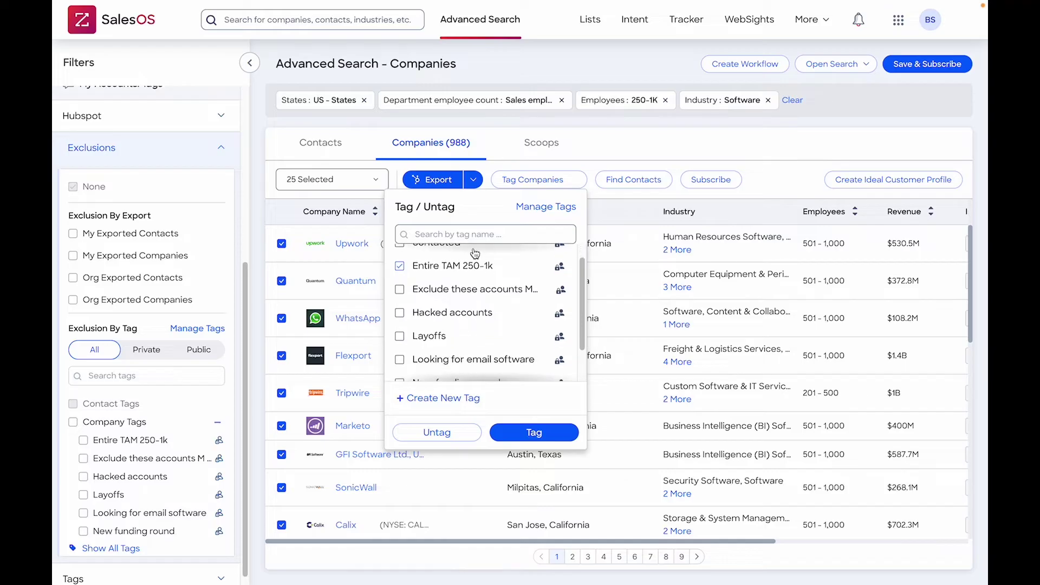
left_click(538, 437)
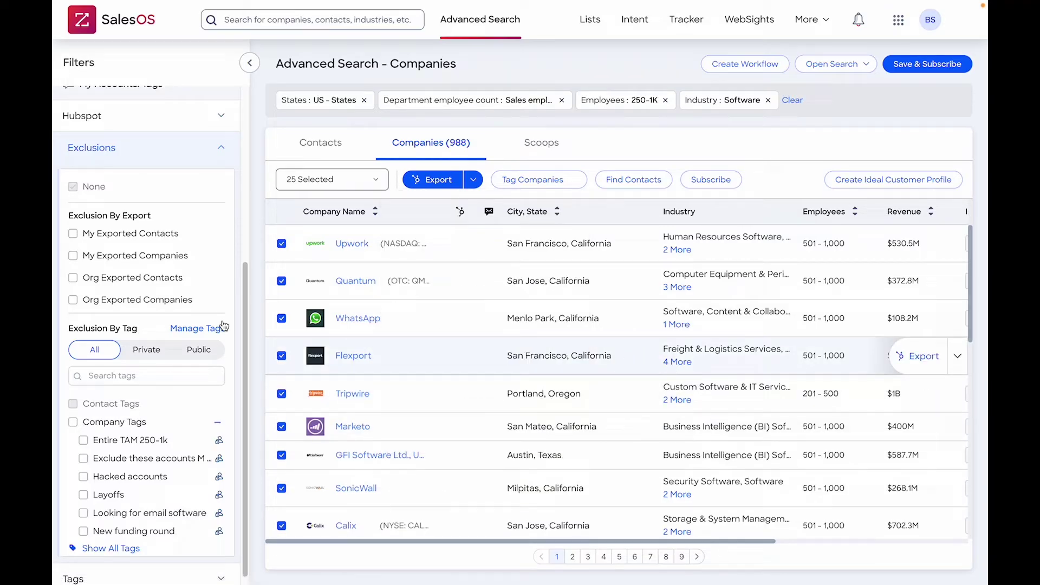
- Try excluding the 'Entire TAM 250-1k' tag, remove it, and collapse Exclusions
left_click(83, 441)
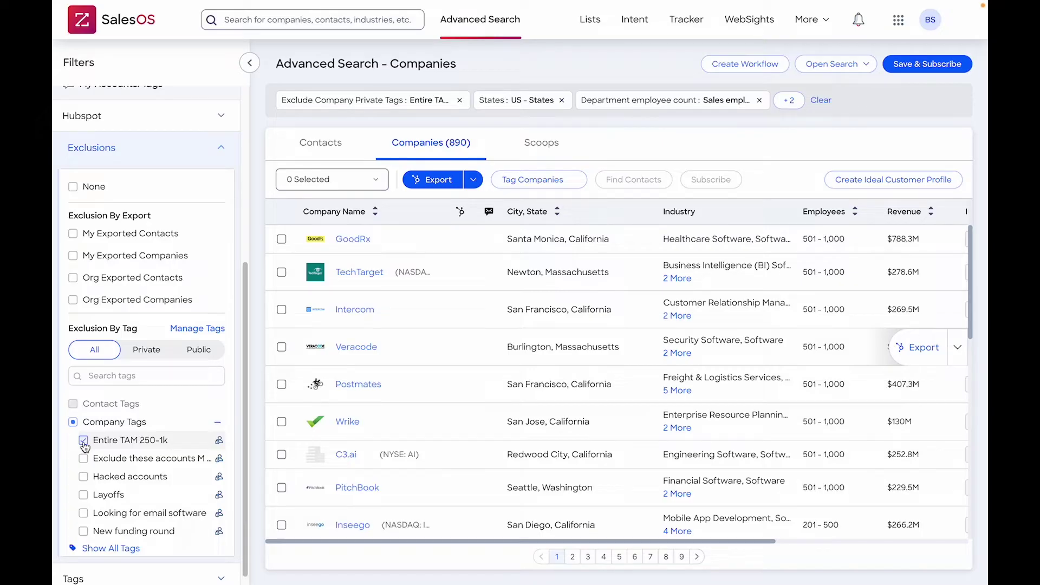
left_click(84, 440)
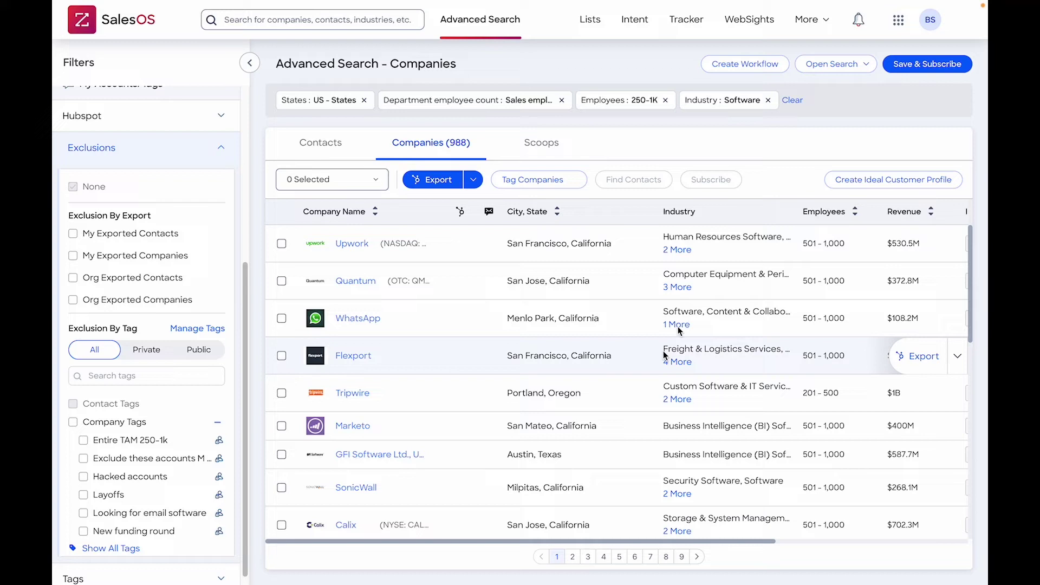
scroll(636, 373, "down", 2)
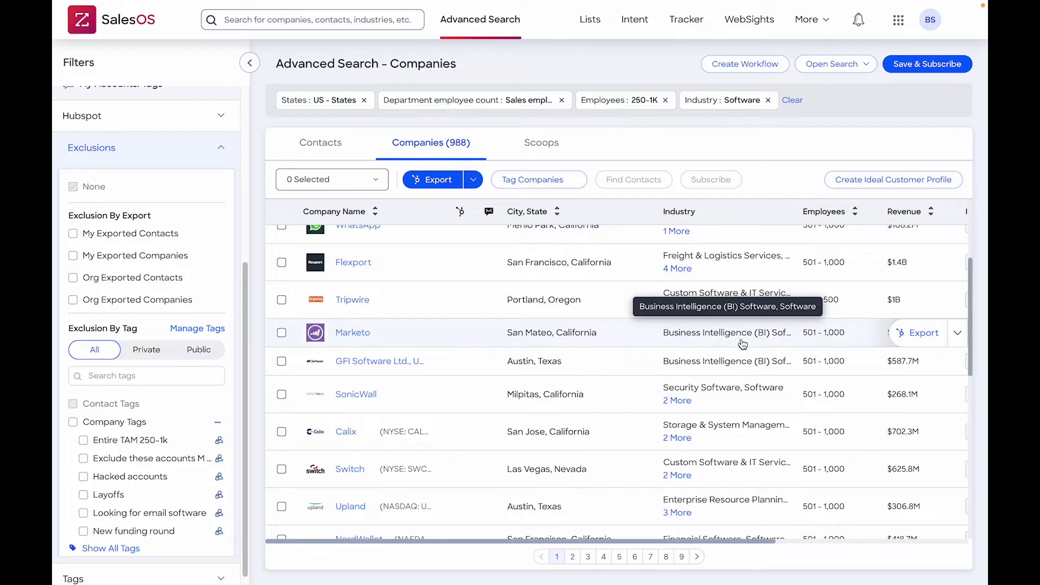
scroll(163, 346, "up", 1)
left_click(213, 160)
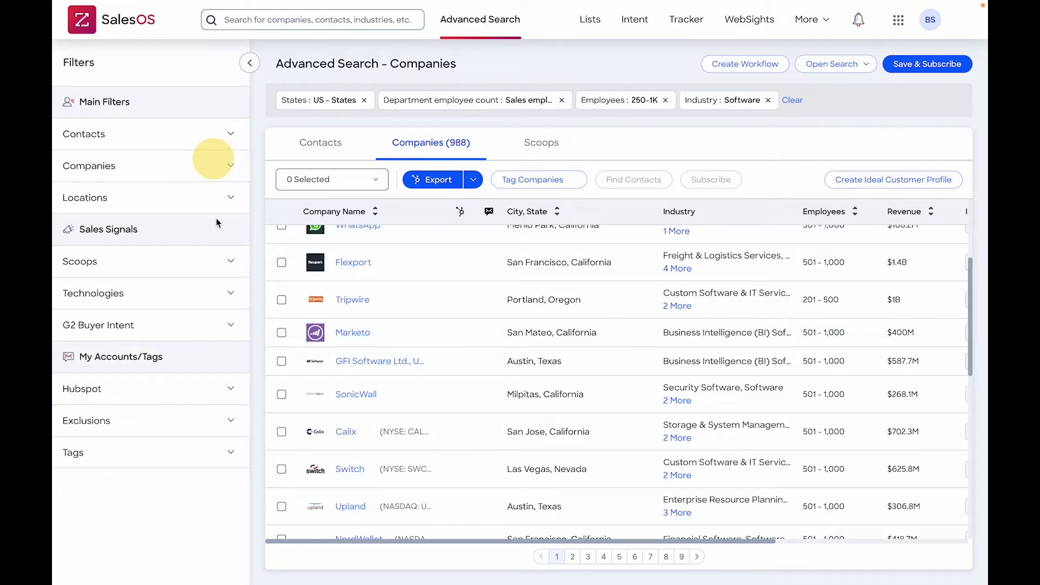
- Limit the last funding round date to the last month
left_click(227, 174)
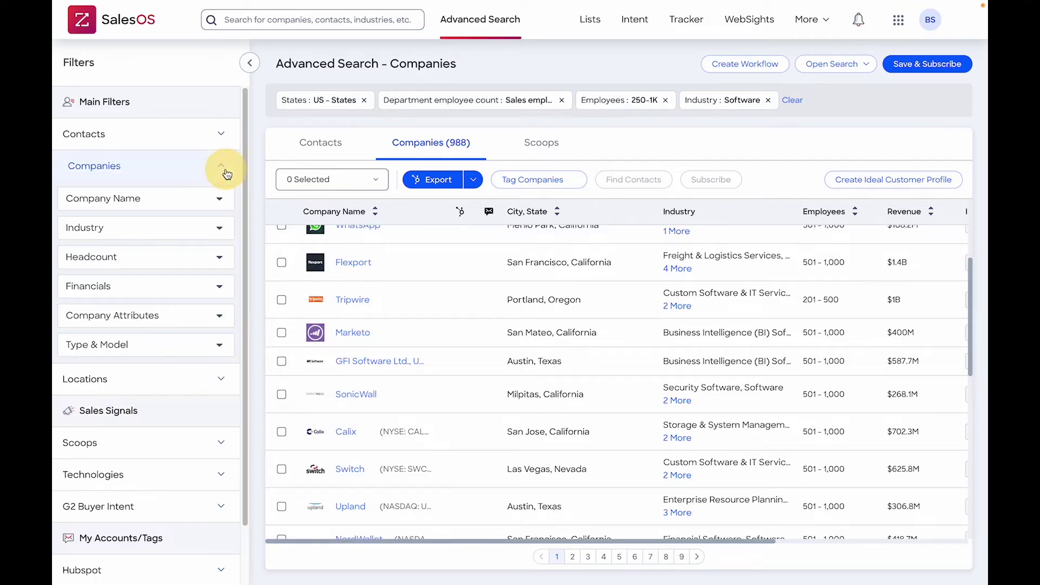
scroll(179, 274, "down", 1)
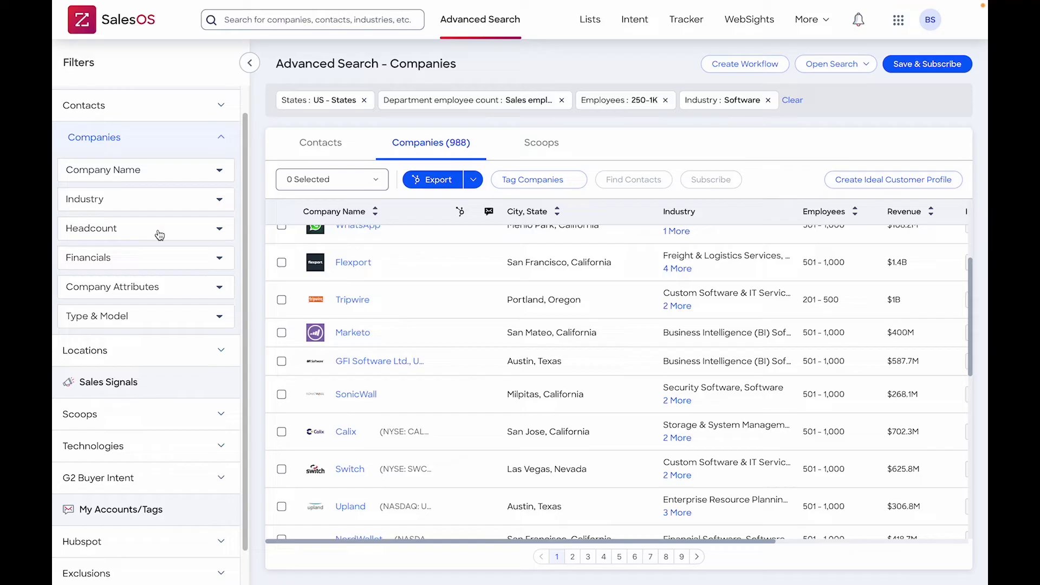
left_click(169, 263)
scroll(137, 282, "down", 2)
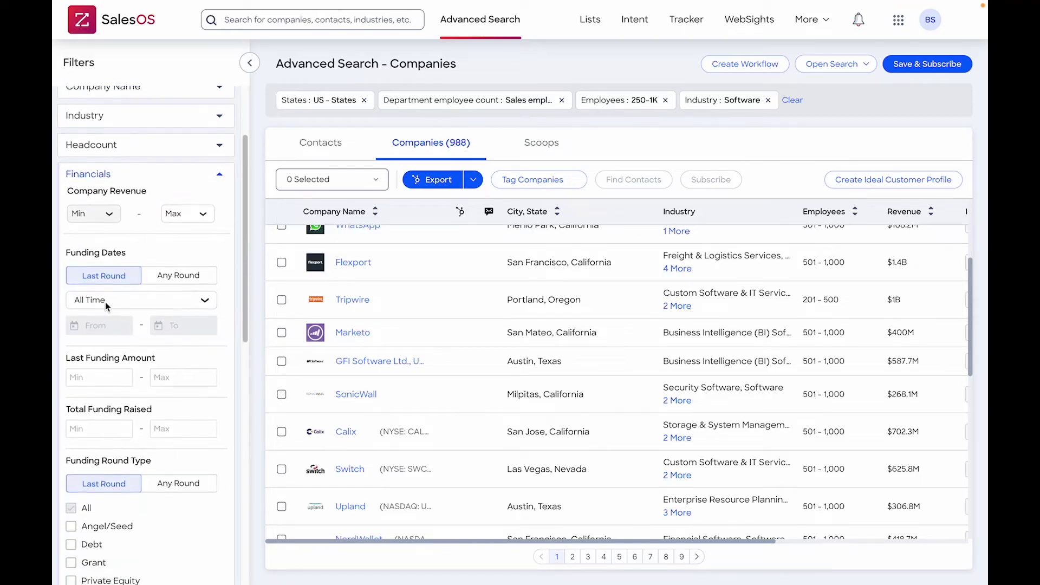
left_click(150, 300)
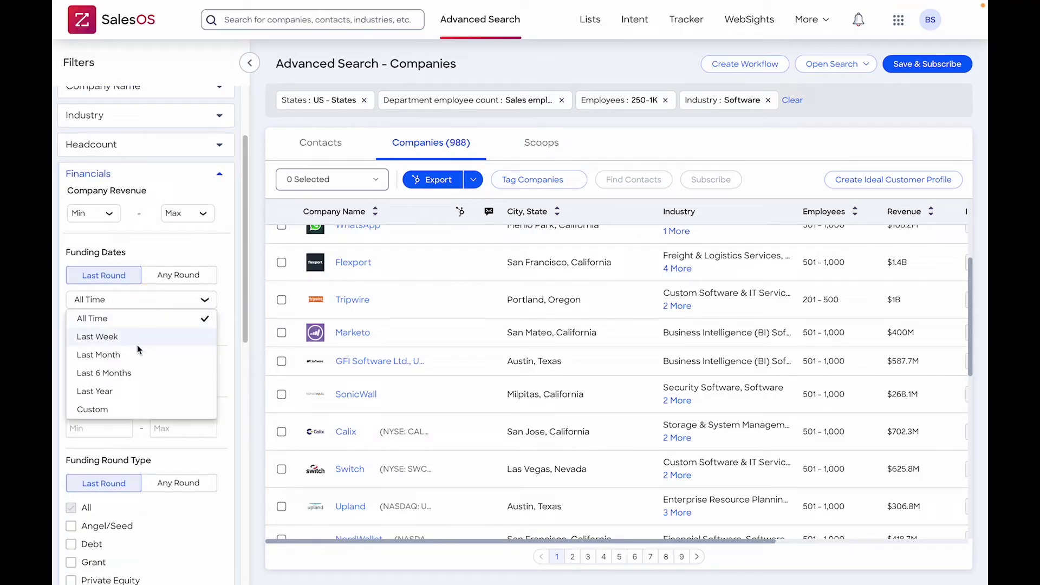
left_click(144, 356)
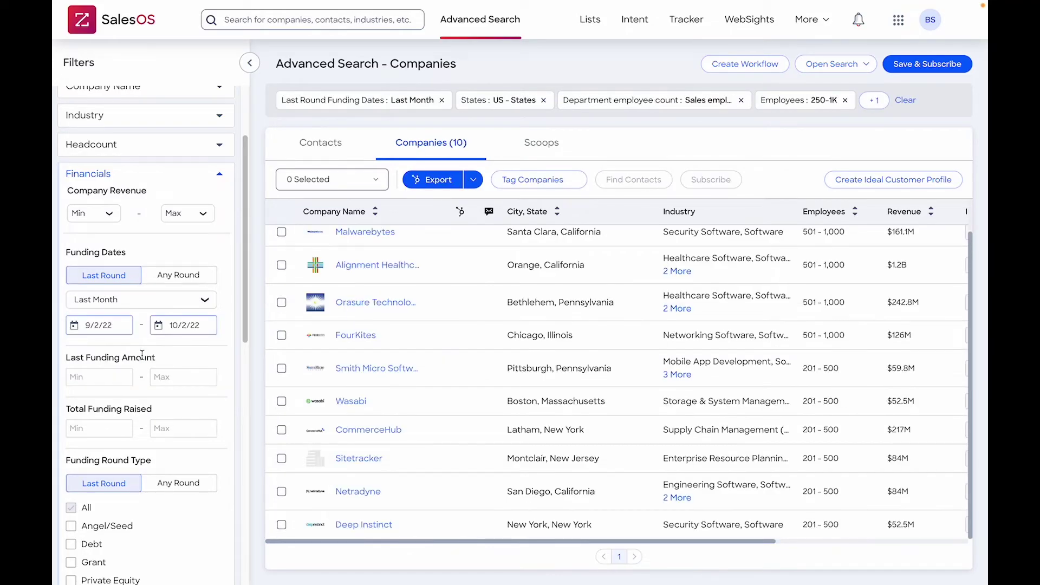
- Include last rounds of Angel/Seed, Private Equity and Series A–H, leaving 3 companies
scroll(141, 354, "down", 4)
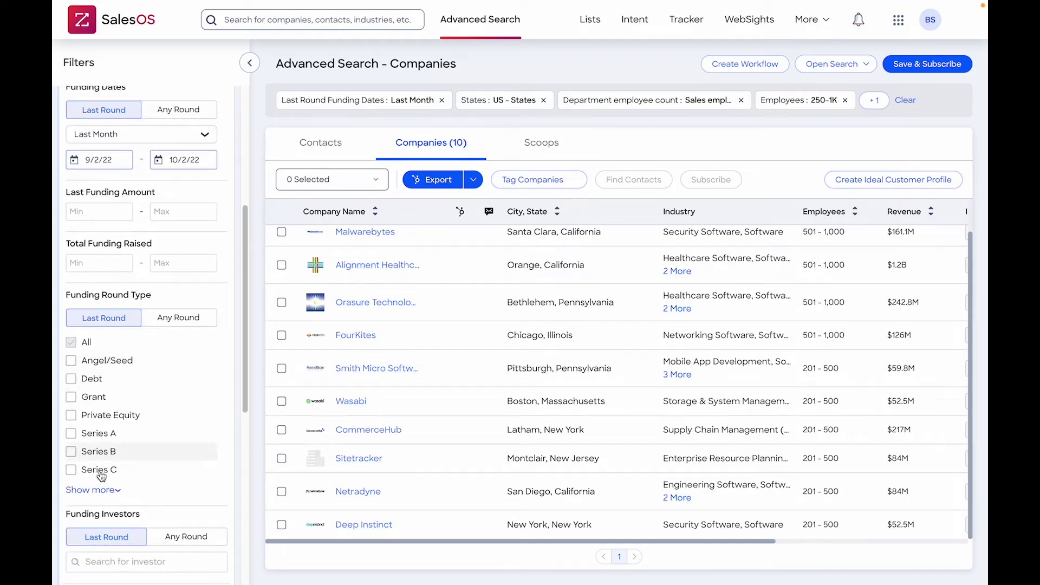
left_click(101, 490)
scroll(116, 363, "down", 1)
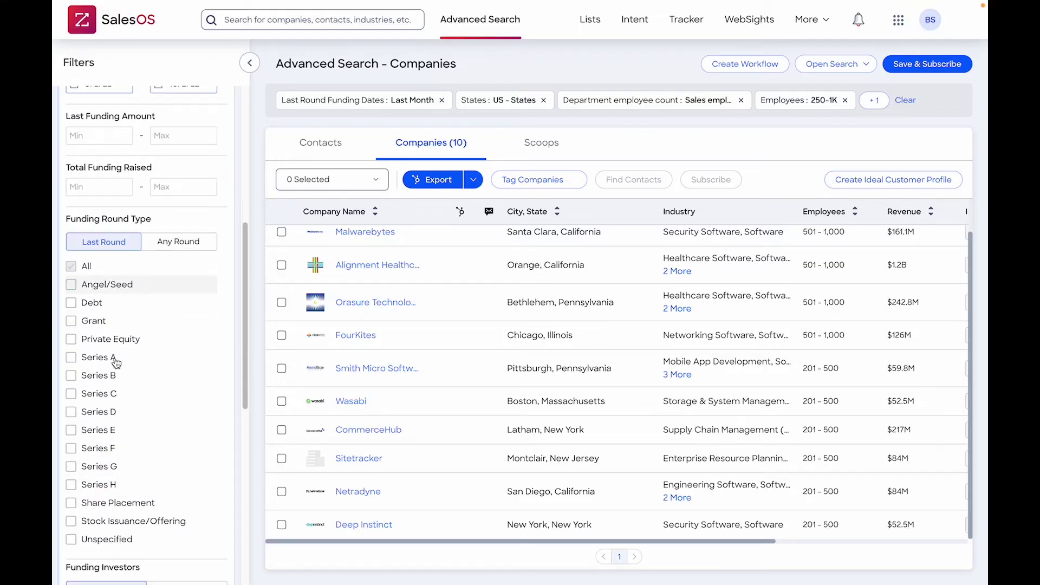
scroll(115, 361, "down", 1)
left_click(103, 267)
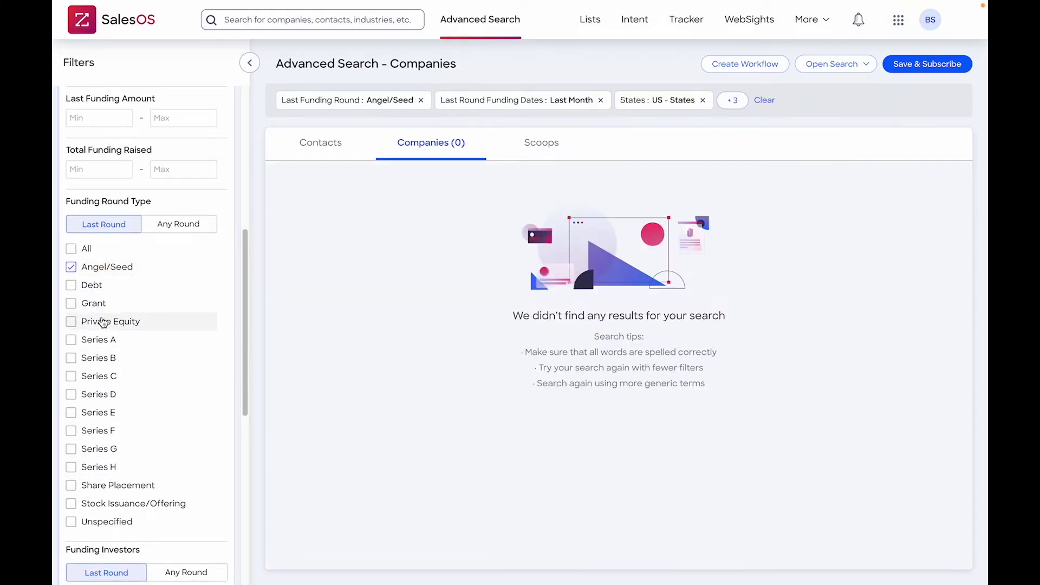
left_click(107, 327)
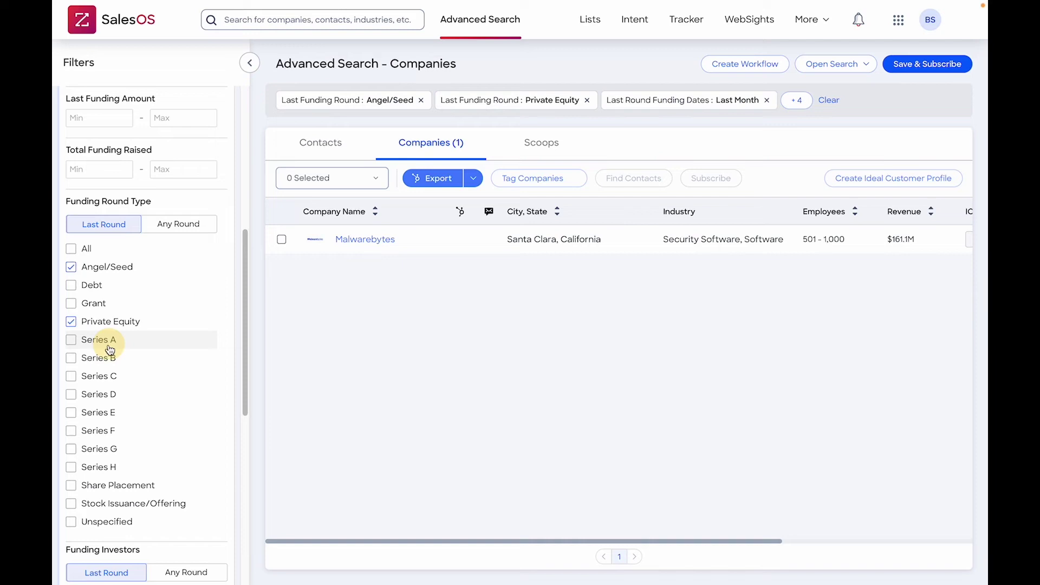
left_click(109, 345)
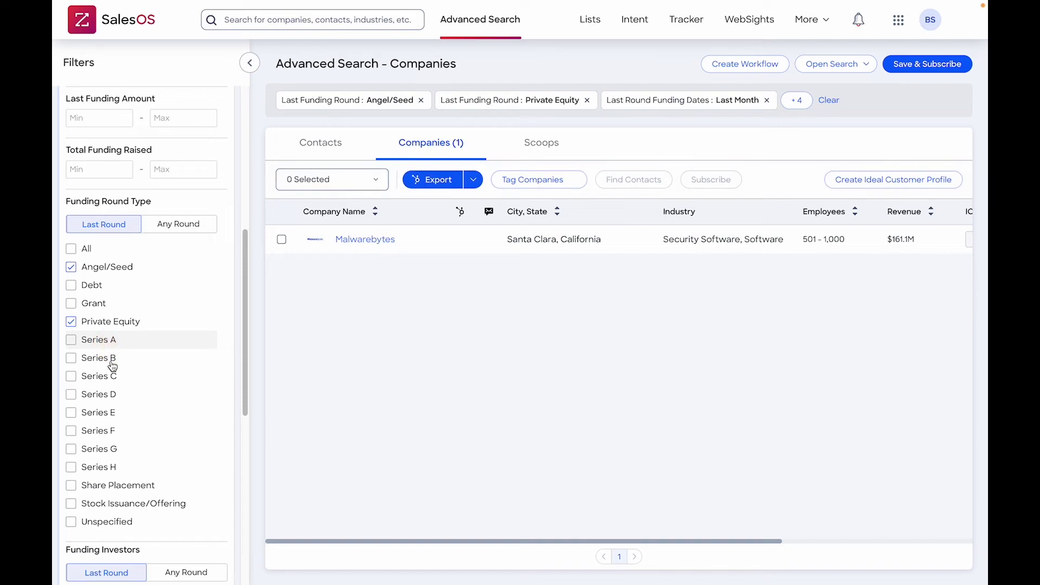
left_click(110, 412)
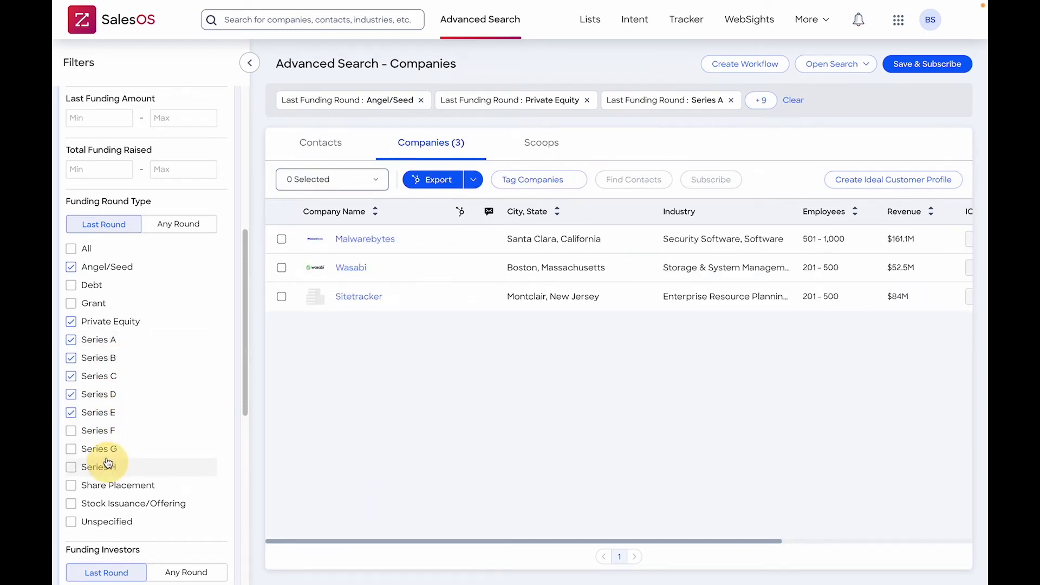
left_click(108, 462)
left_click(98, 432)
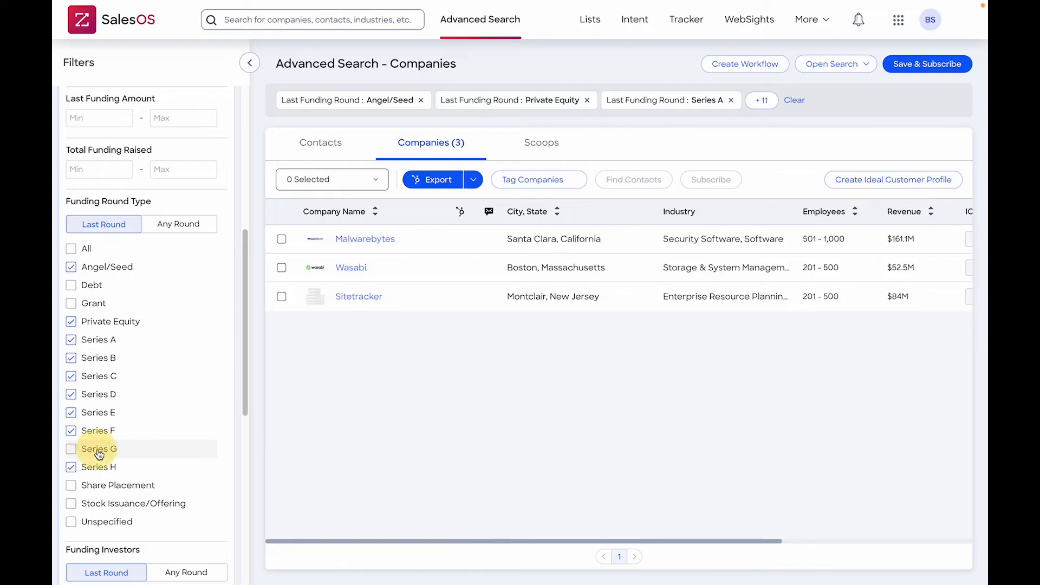
left_click(99, 453)
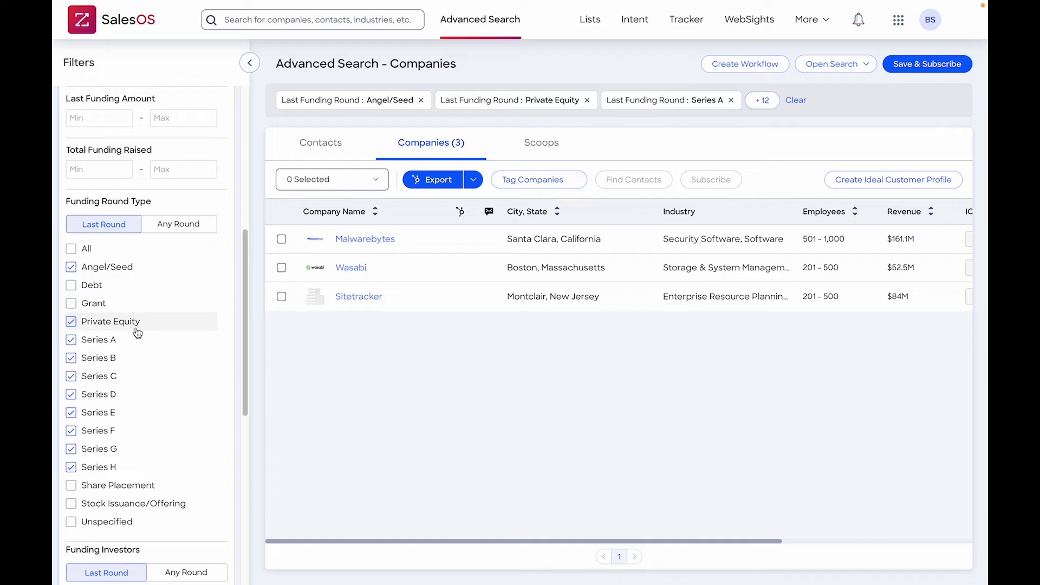
- Select all 3 companies on the page and tag them 'New funding round'
scroll(128, 316, "up", 1)
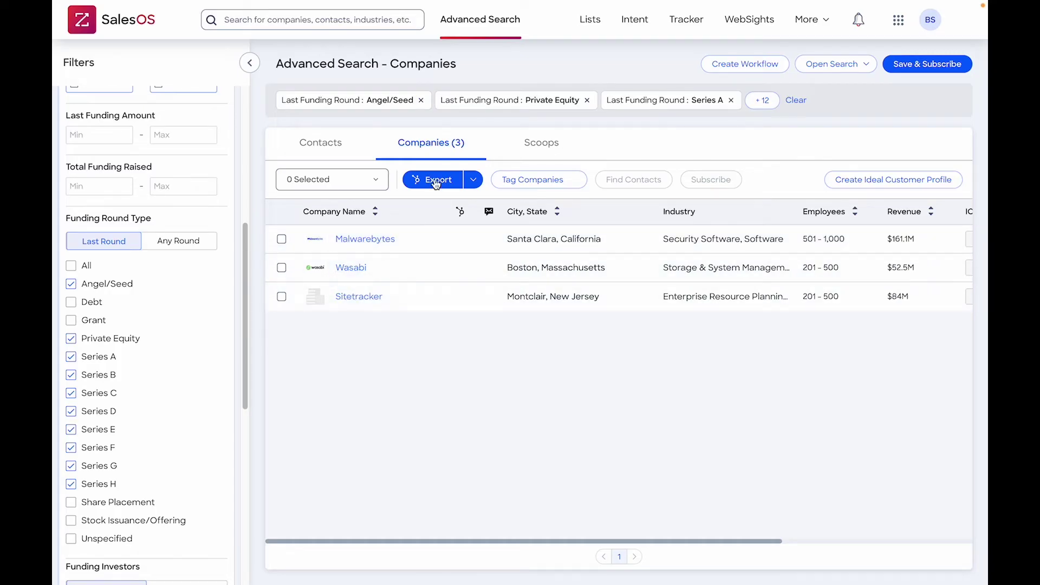
left_click(343, 179)
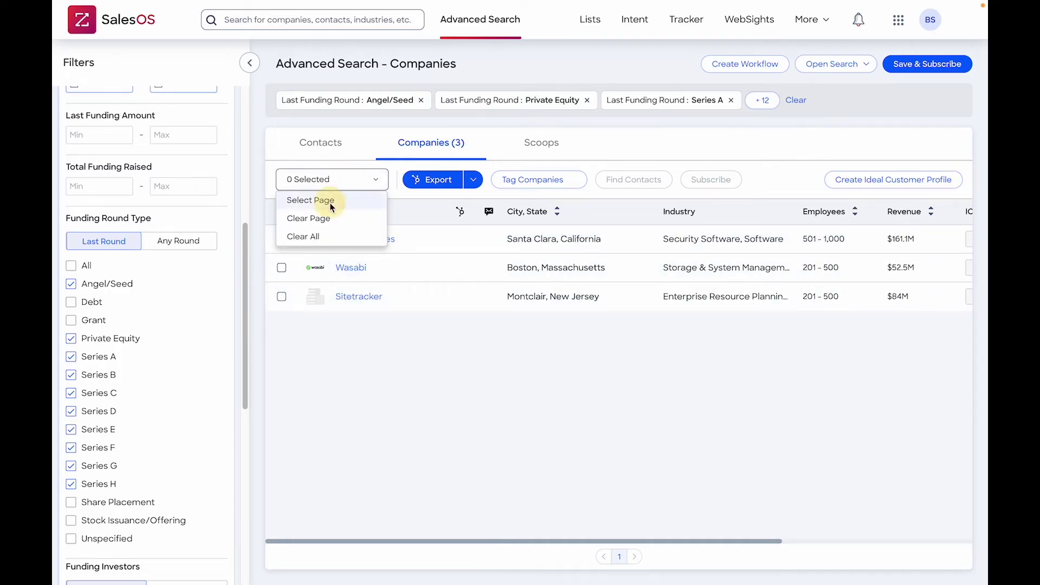
left_click(311, 201)
left_click(524, 181)
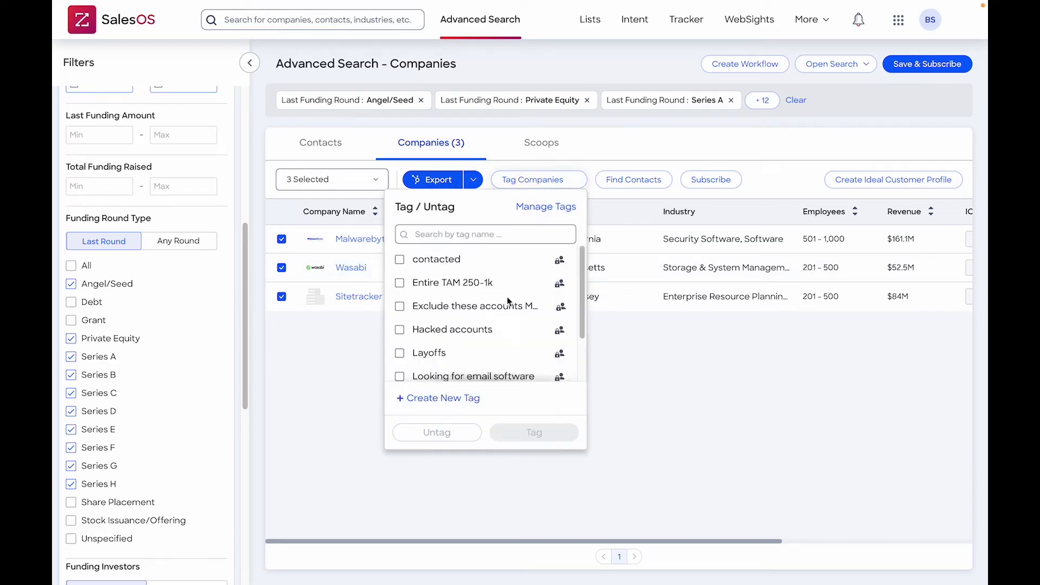
scroll(455, 323, "down", 2)
left_click(453, 342)
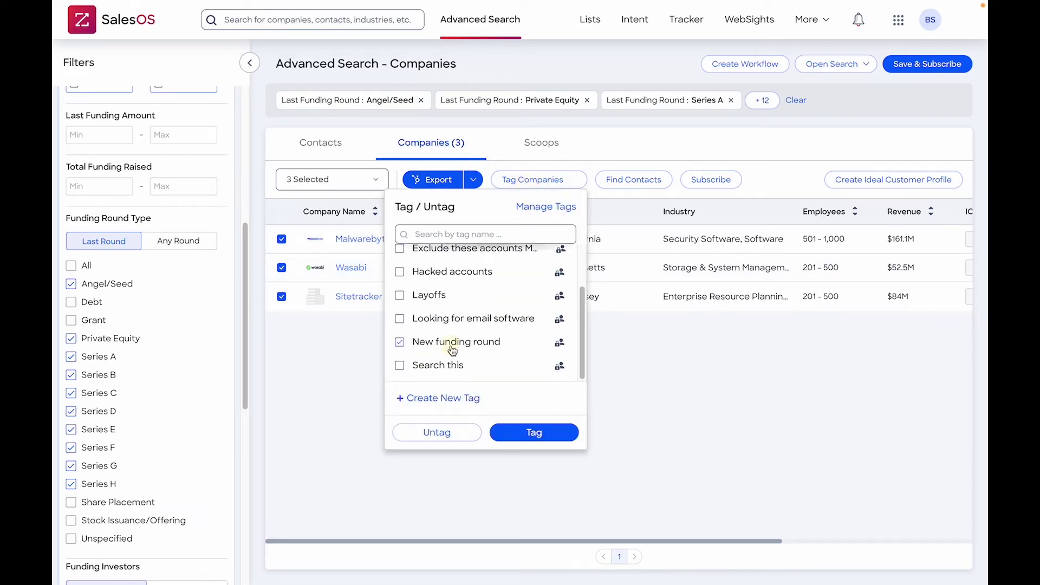
left_click(550, 433)
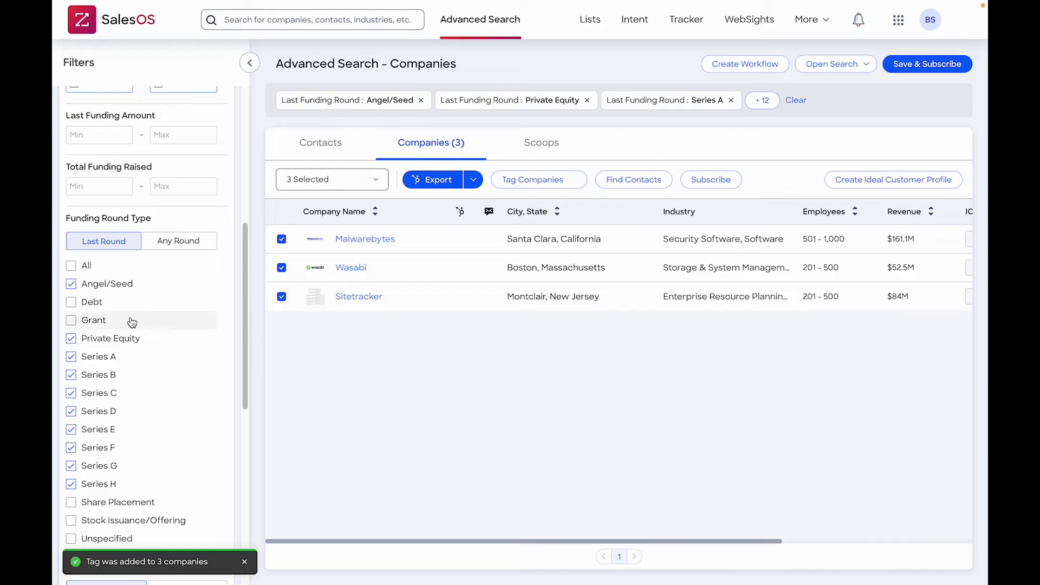
- Keep the funding date range at Last Month (9/2/22–10/2/22)
scroll(133, 292, "up", 2)
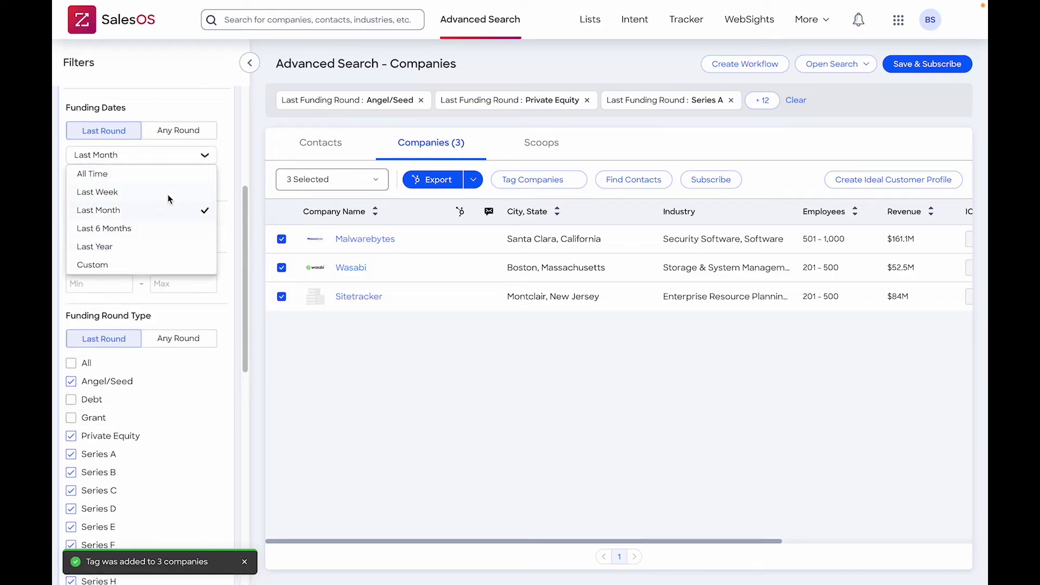
left_click(196, 154)
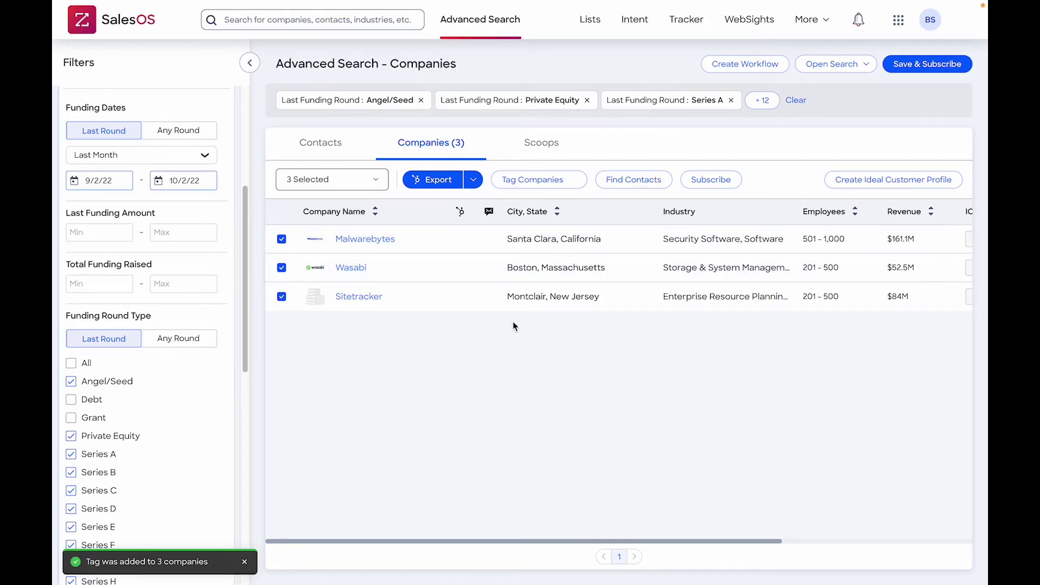
scroll(149, 304, "down", 7)
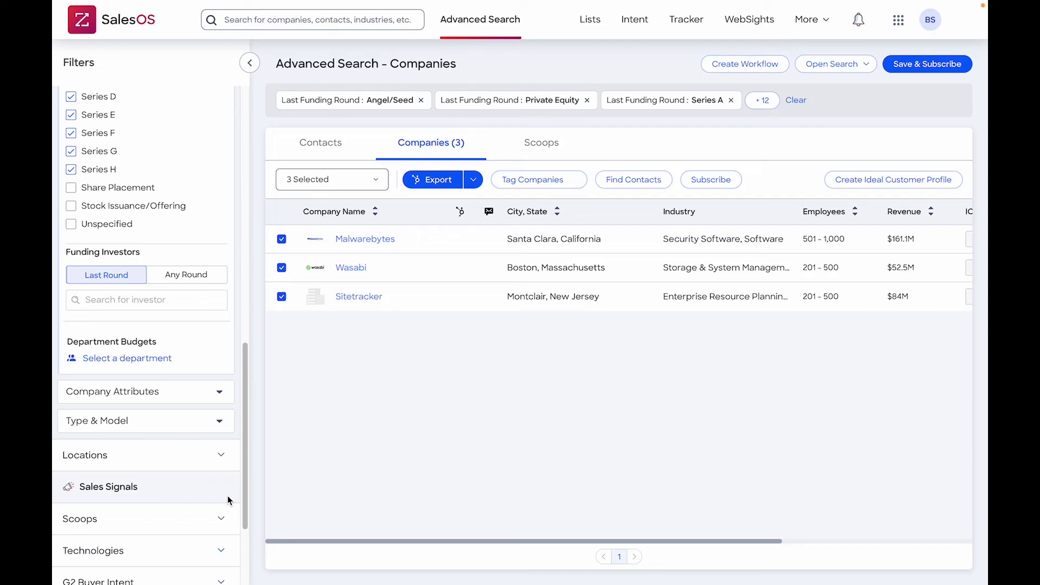
scroll(219, 515, "down", 3)
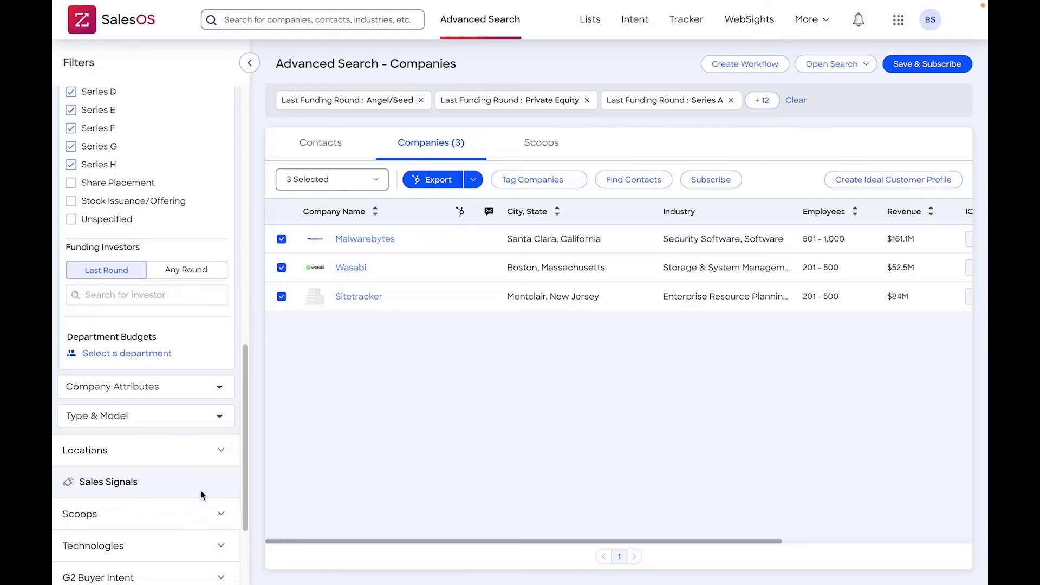
- Try excluding companies tagged 'New funding round', then remove that exclusion
left_click(210, 542)
scroll(135, 487, "down", 4)
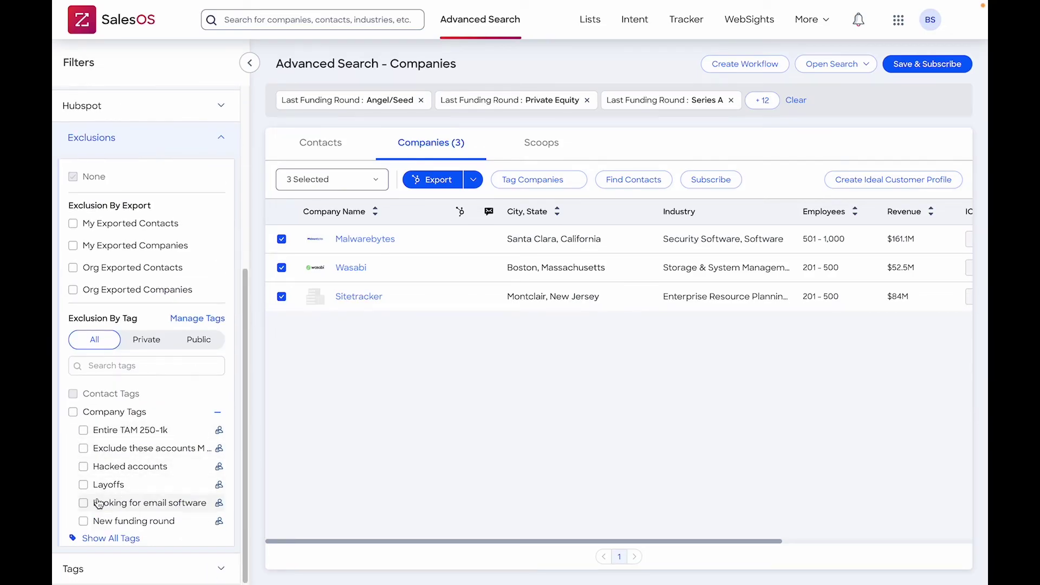
left_click(99, 539)
scroll(488, 314, "down", 2)
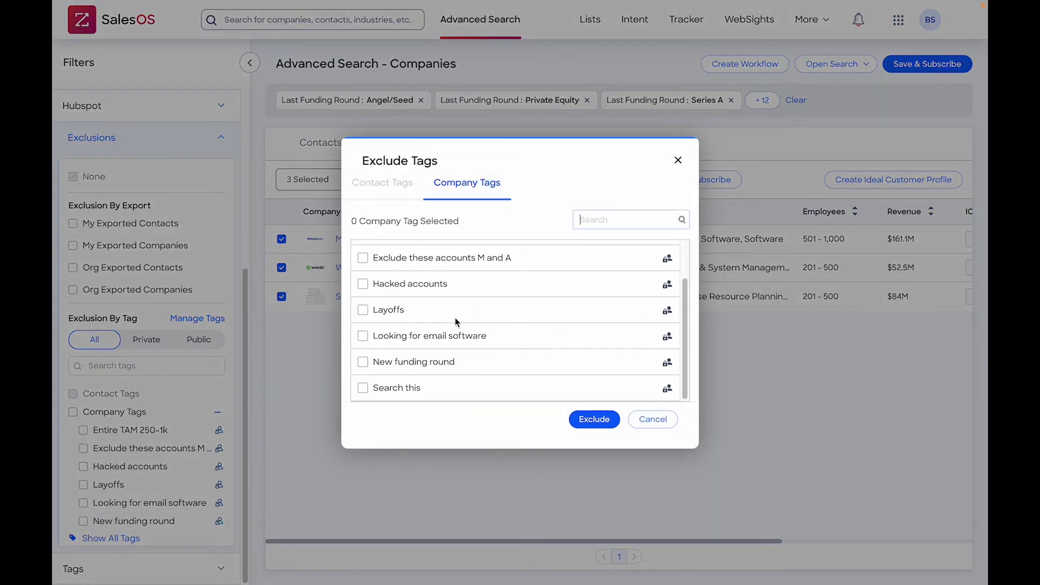
left_click(382, 361)
left_click(588, 420)
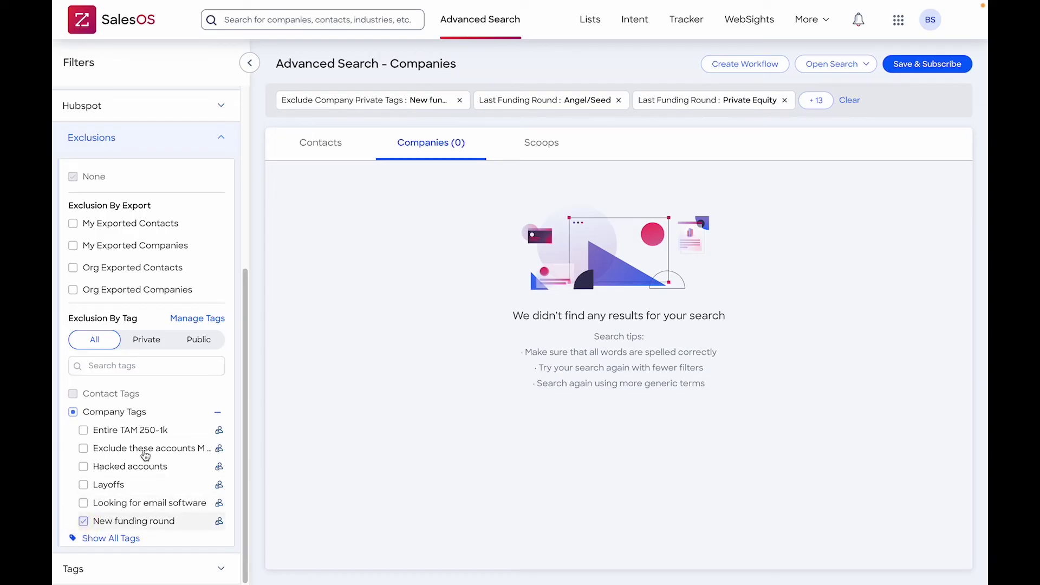
left_click(83, 520)
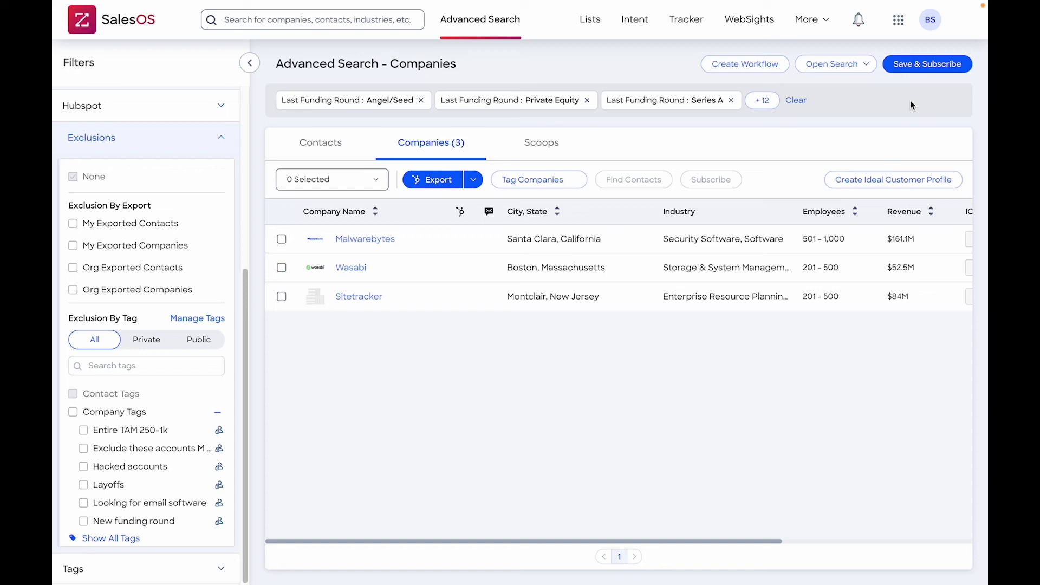
- Expand the Tags filters and view the Contacts results before returning to the 3 companies
left_click(211, 568)
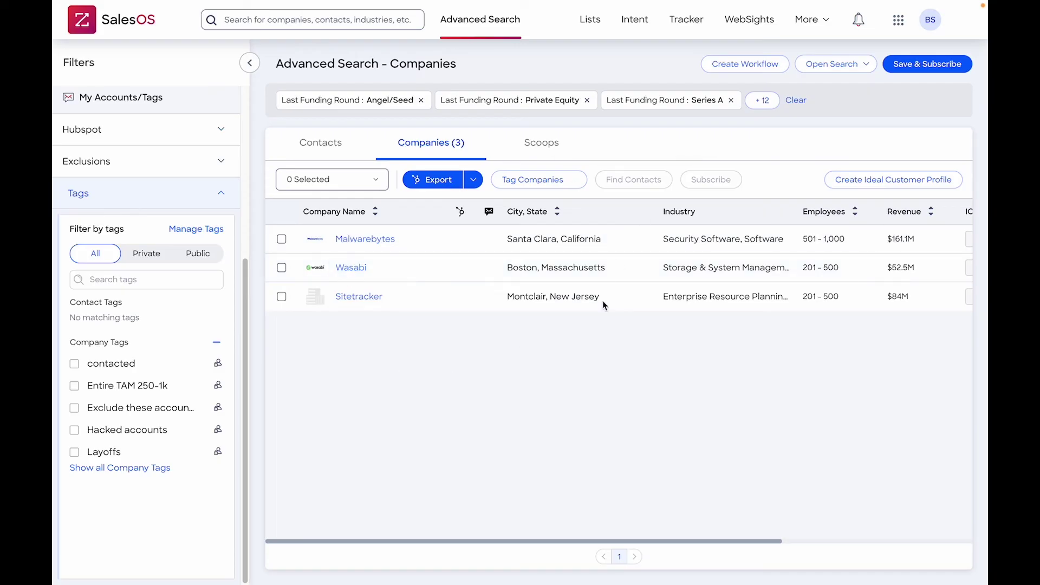
scroll(167, 371, "up", 5)
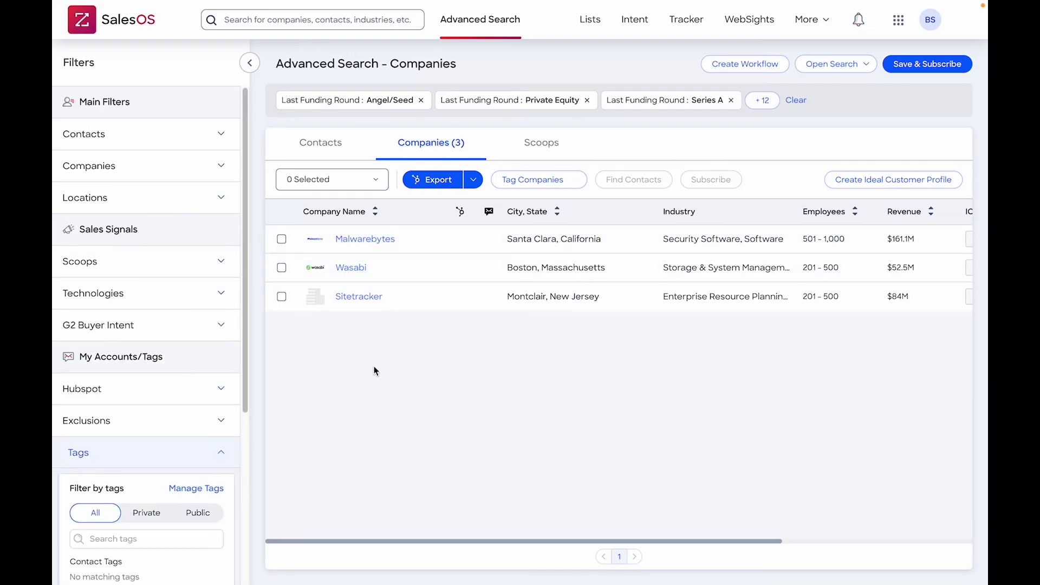
left_click(329, 145)
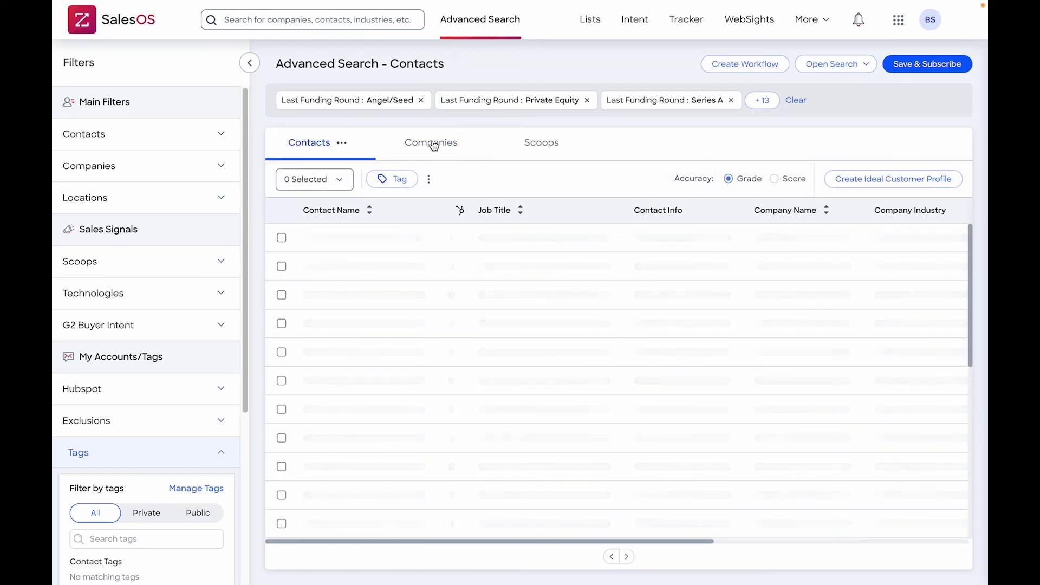
left_click(432, 143)
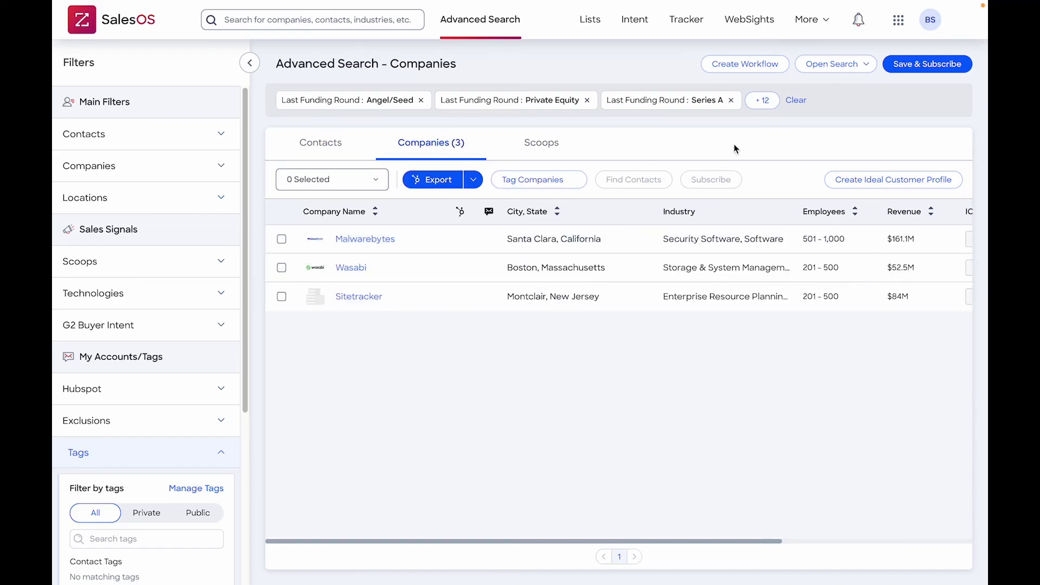
scroll(174, 356, "down", 1)
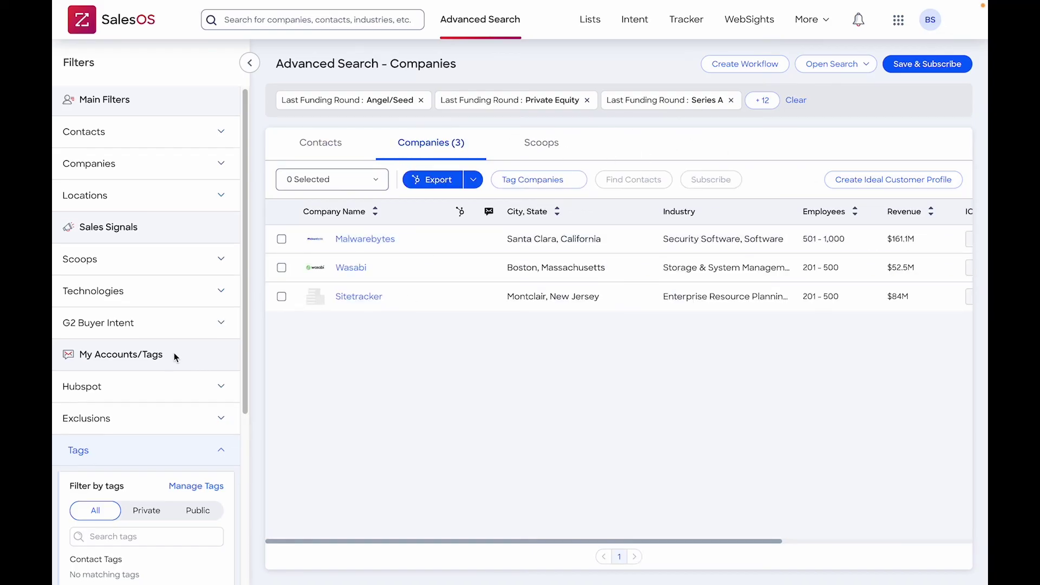
scroll(170, 336, "down", 5)
scroll(144, 193, "up", 5)
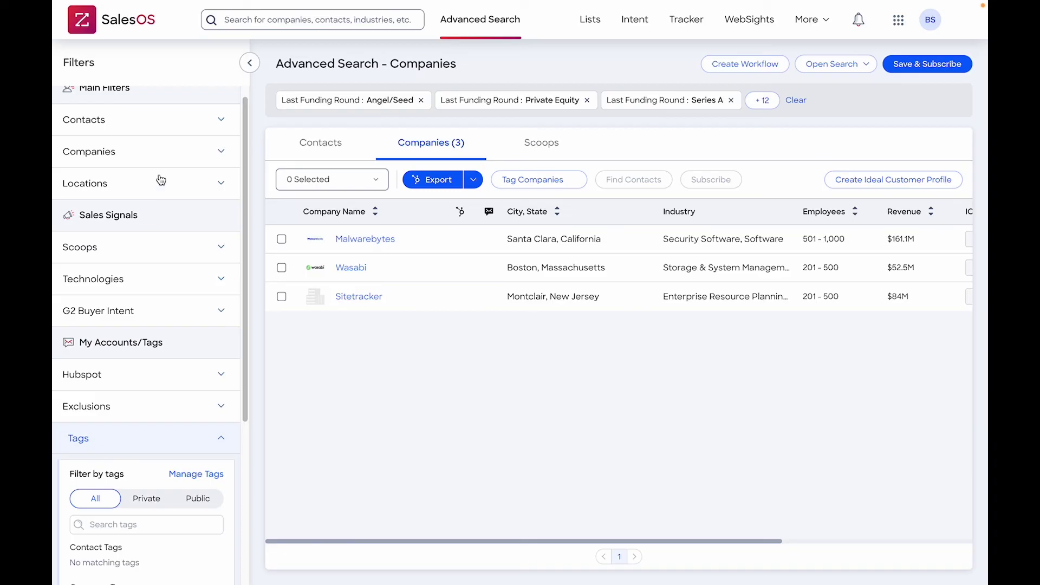
- Expand the Companies > Financials funding-round filters, then open the Save Search dialog and close it unsaved
left_click(192, 157)
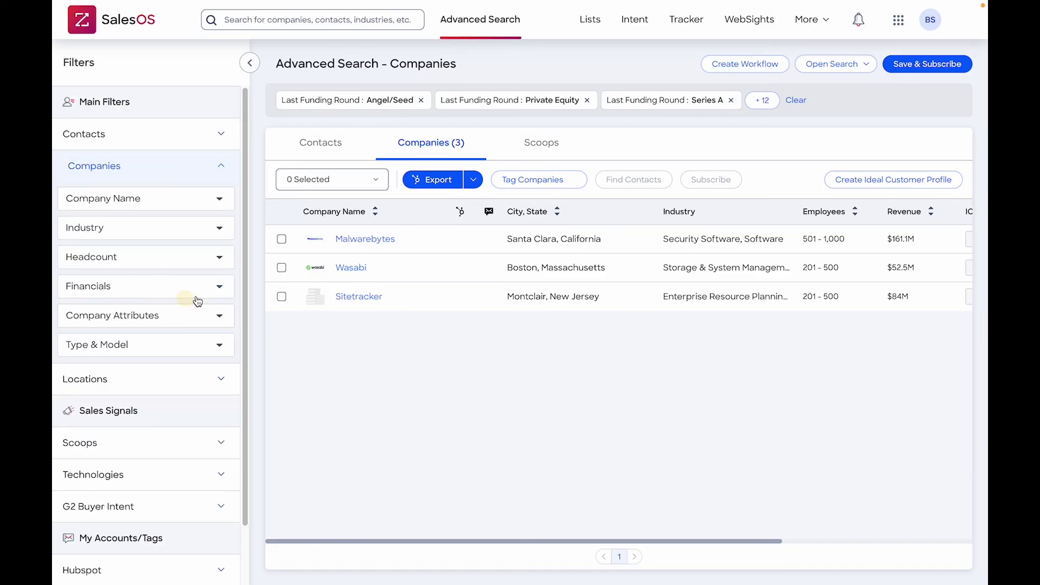
left_click(213, 289)
scroll(157, 341, "down", 6)
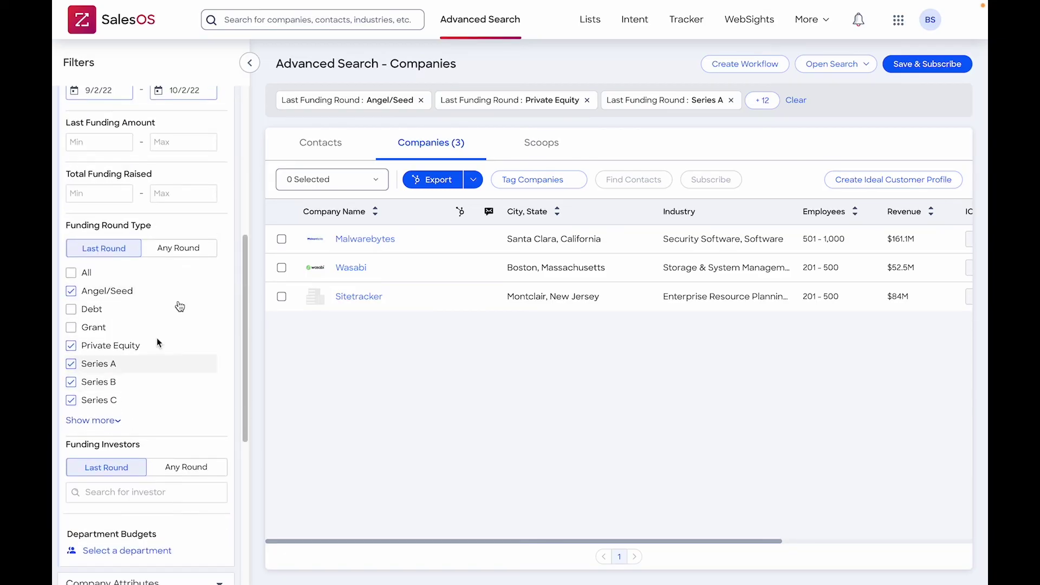
left_click(918, 65)
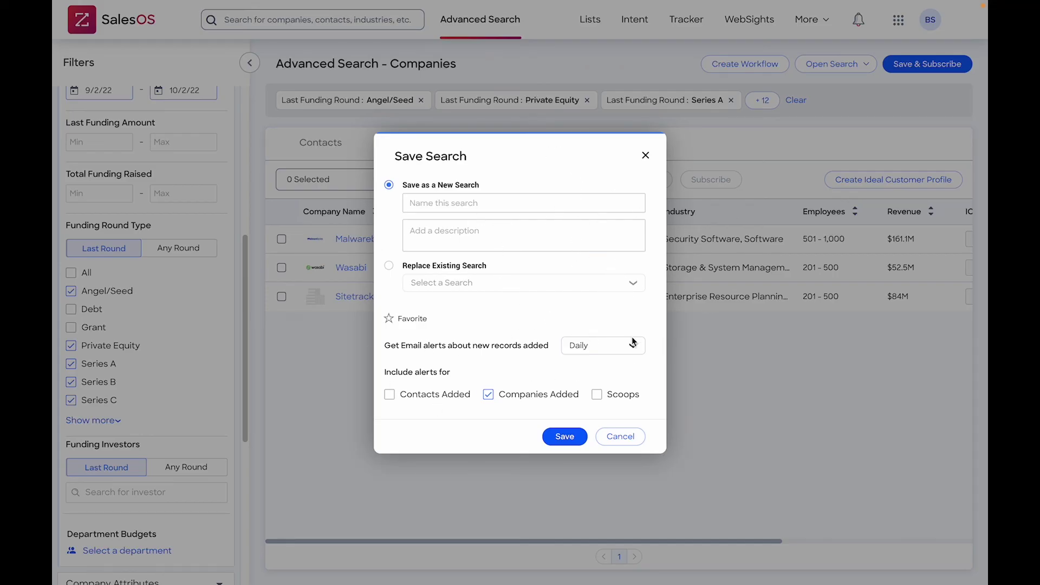
left_click(645, 155)
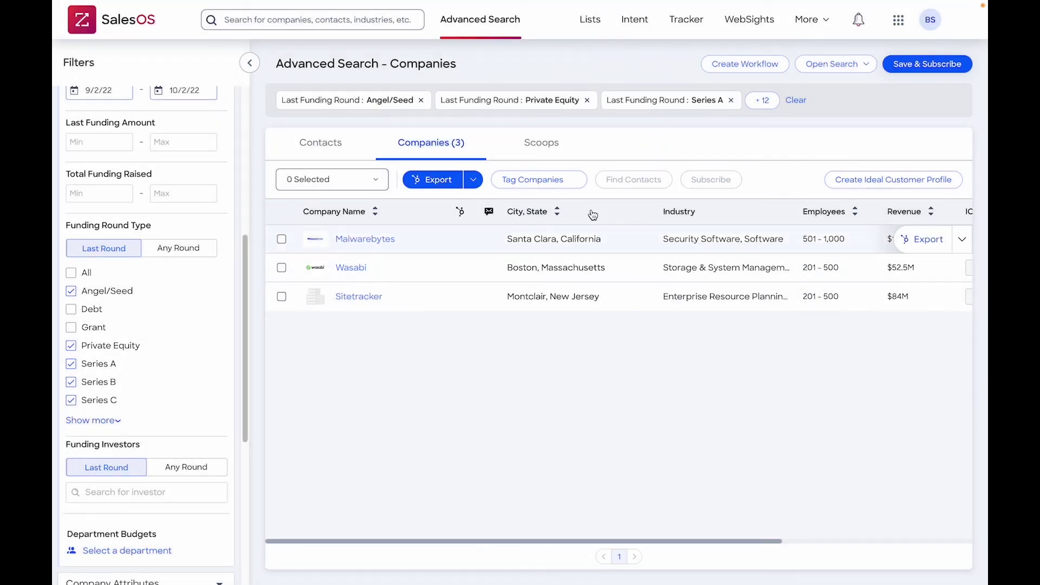